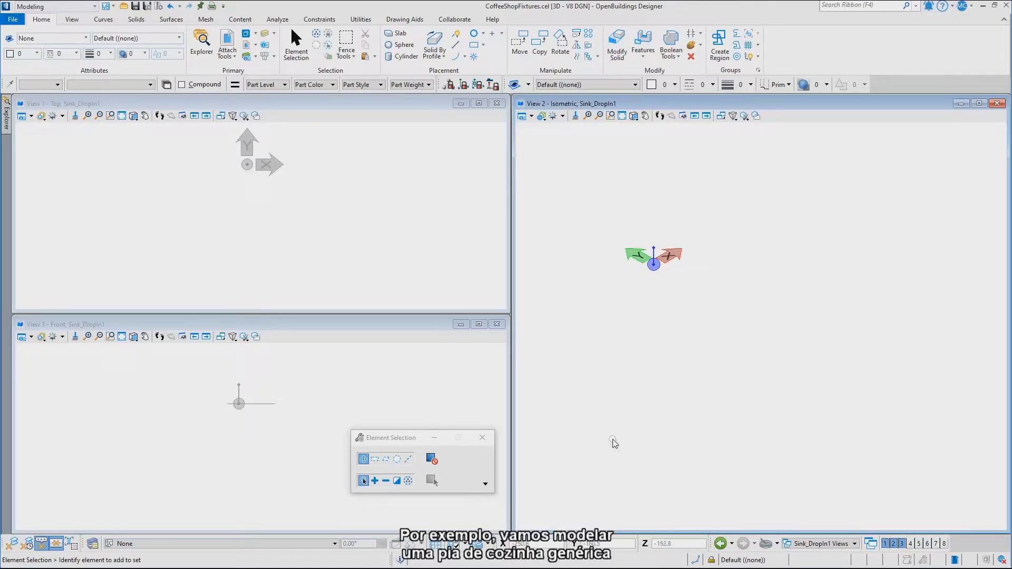
- Make the Sink_DropIn1 model placeable as a cell and set its cell type to Parametric
click(634, 115)
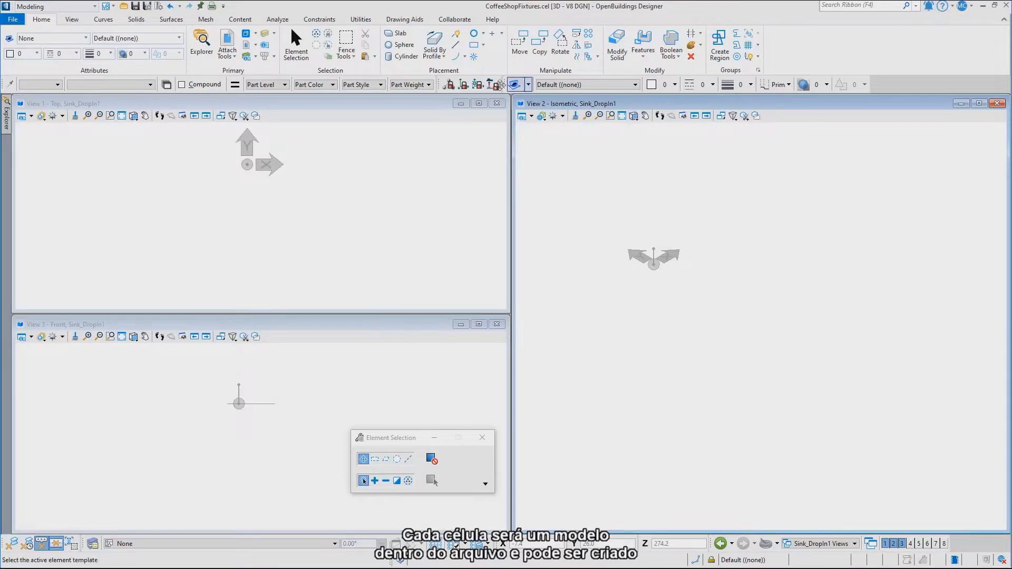
click(256, 36)
click(258, 46)
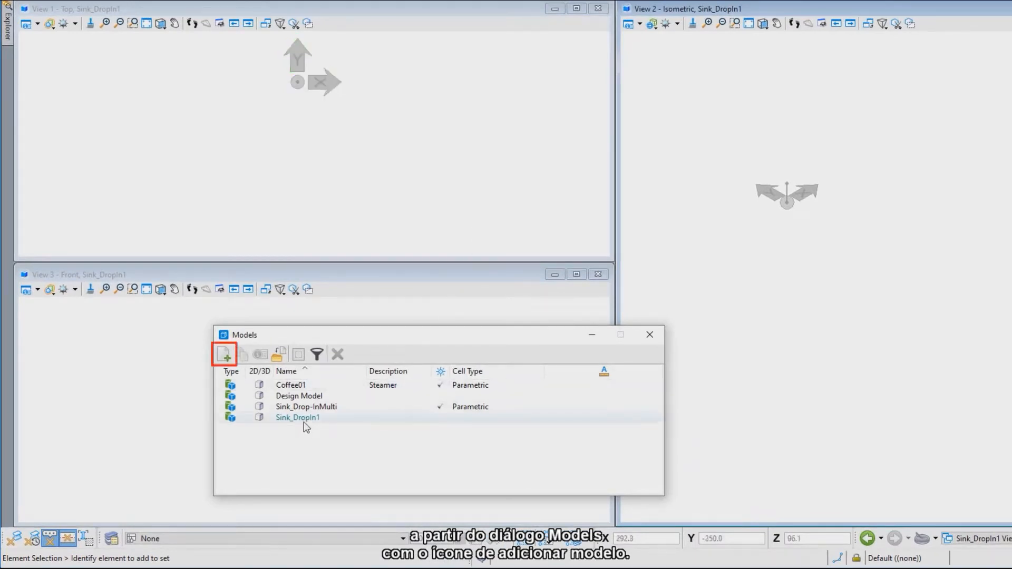
click(441, 417)
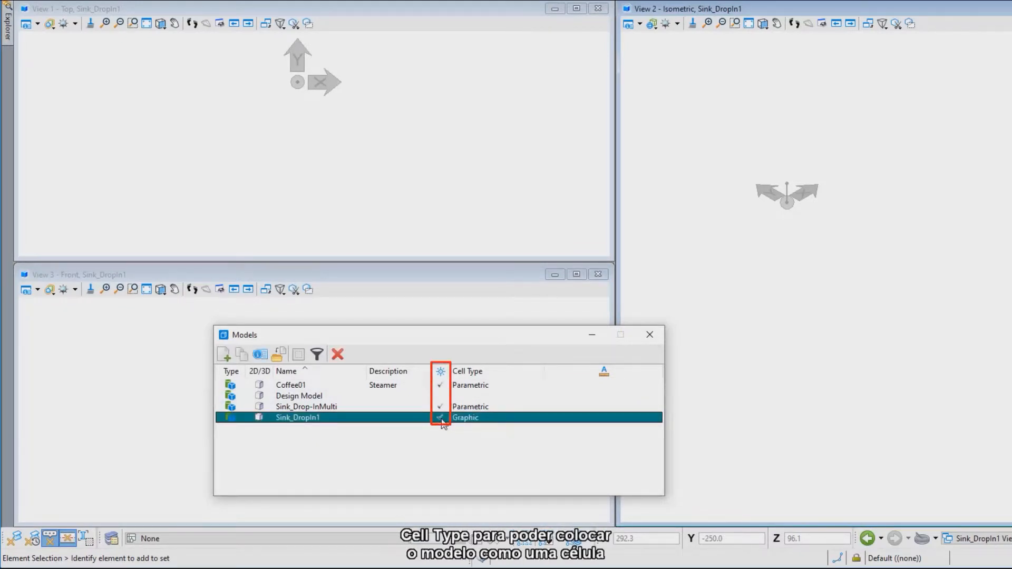
click(467, 420)
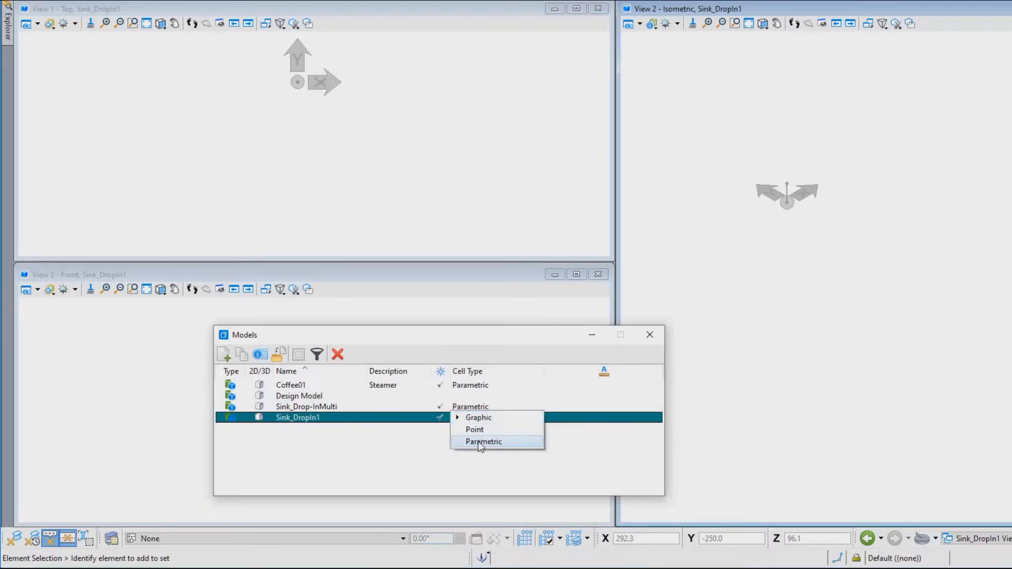
click(479, 442)
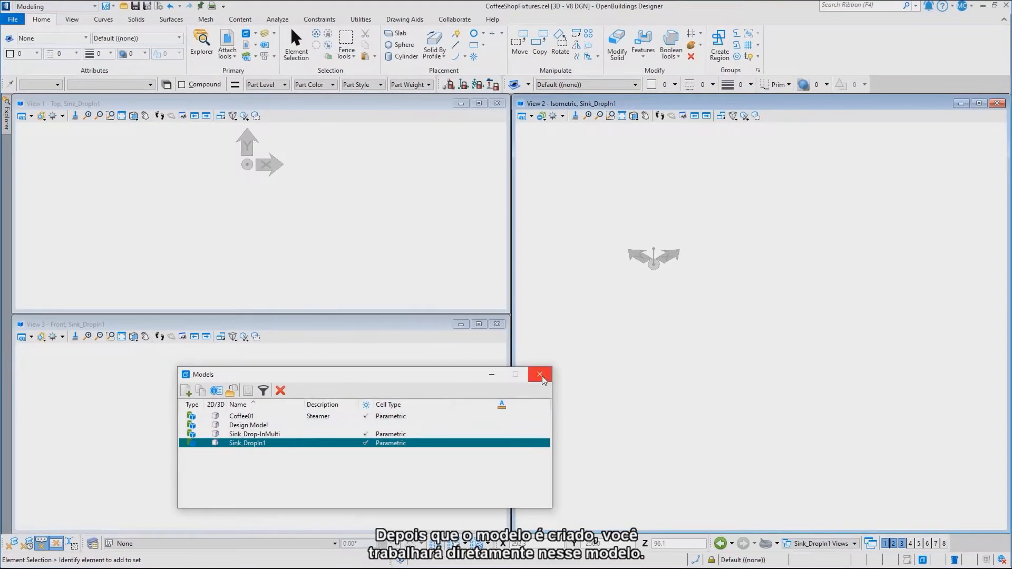
click(555, 369)
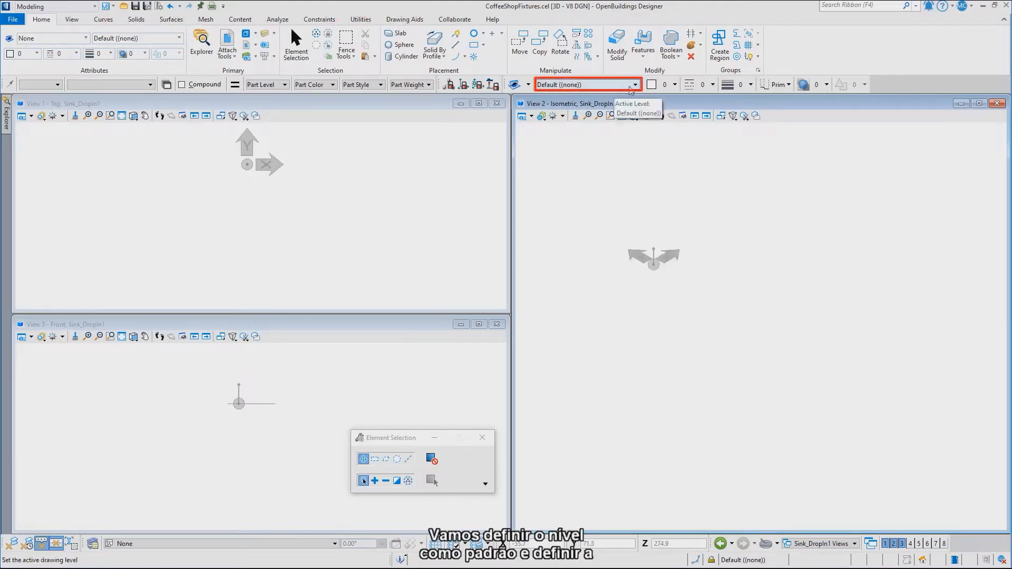
- Set the active element colour to 6, the line style to 2 and the element class to Construction
click(673, 85)
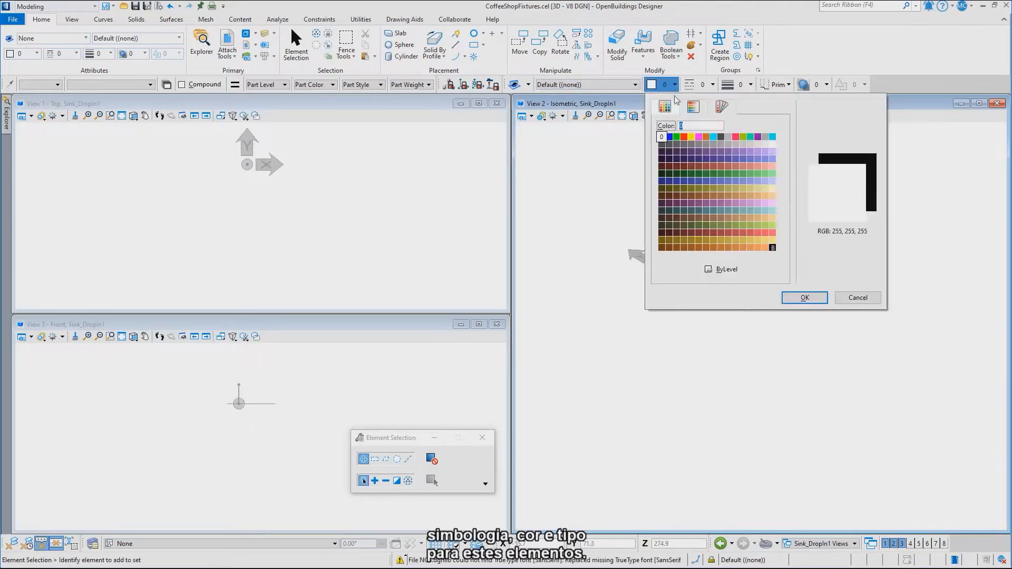
click(707, 137)
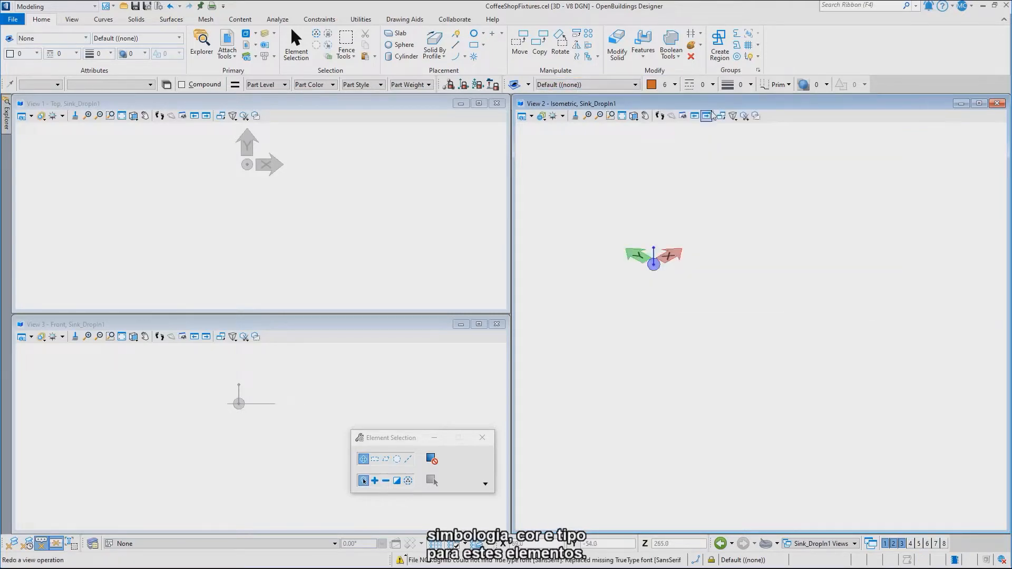
click(712, 85)
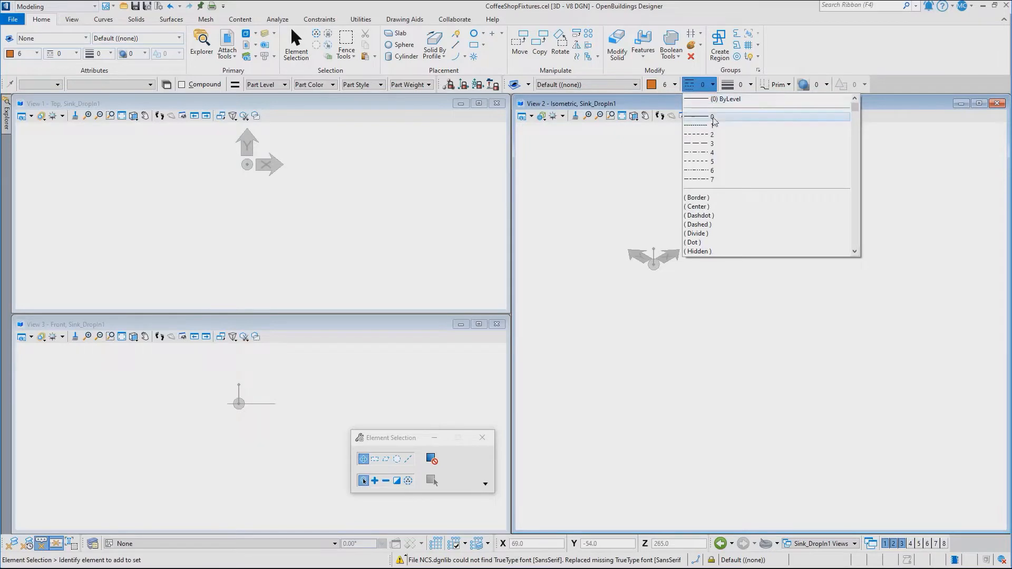
click(711, 135)
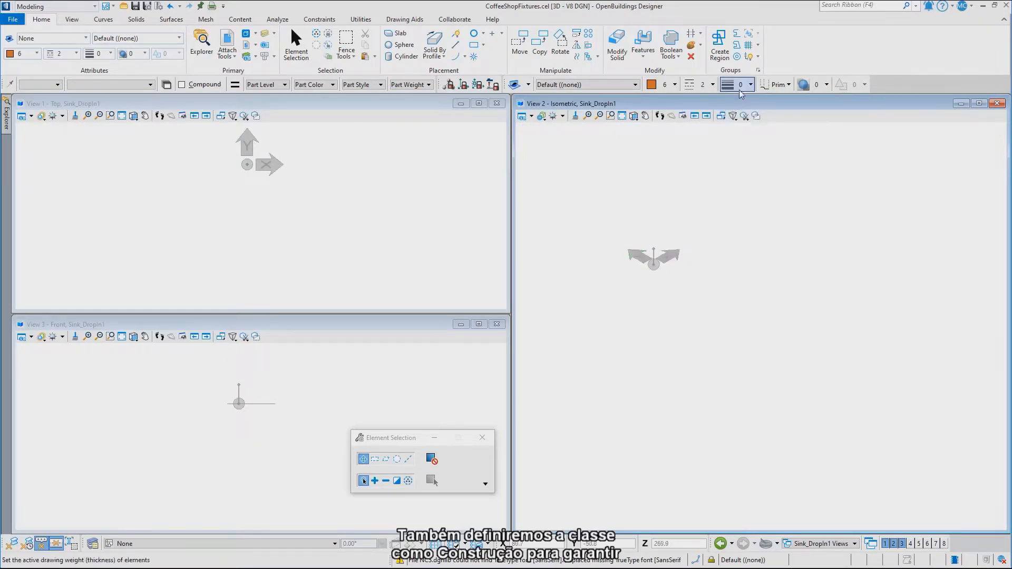
click(770, 86)
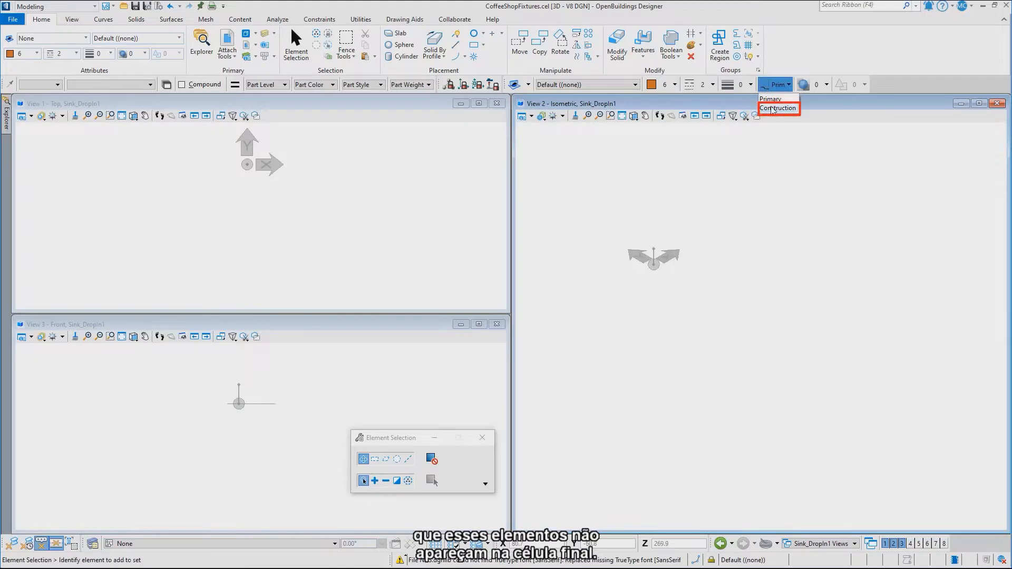
click(773, 109)
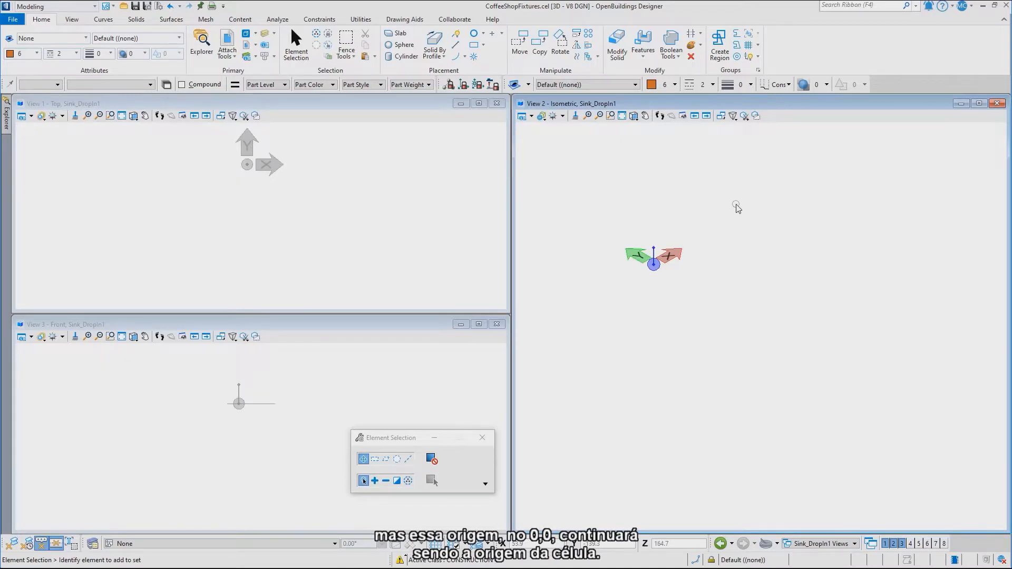
- Draw a 500 mm construction line from the 0,0 origin in the negative Y direction
key(space)
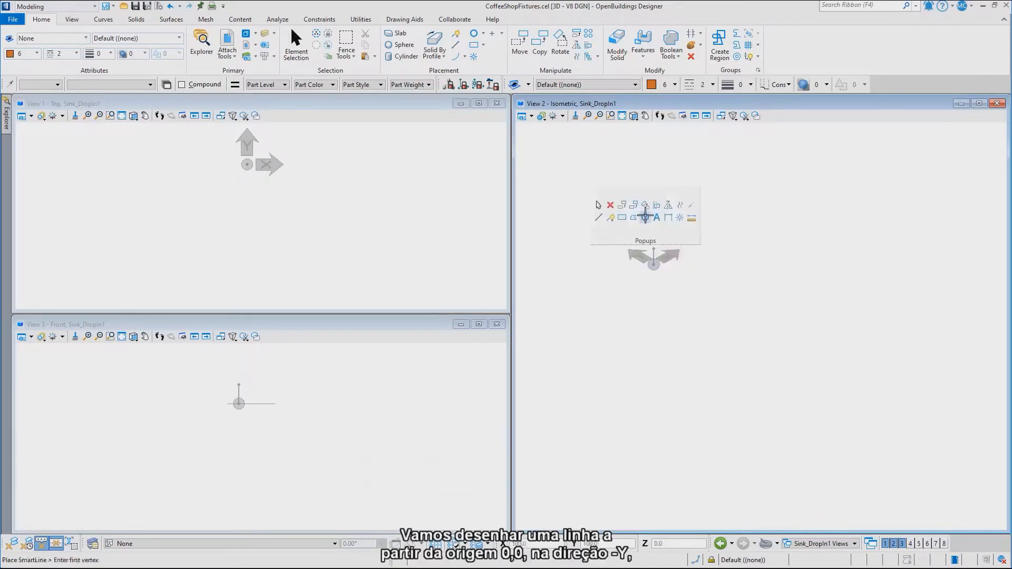
click(612, 219)
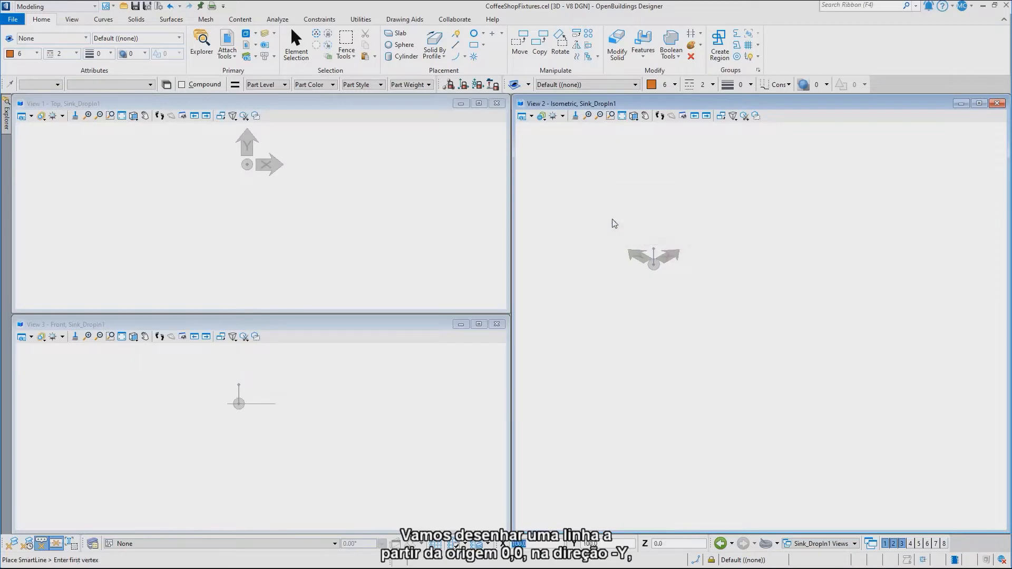
click(653, 263)
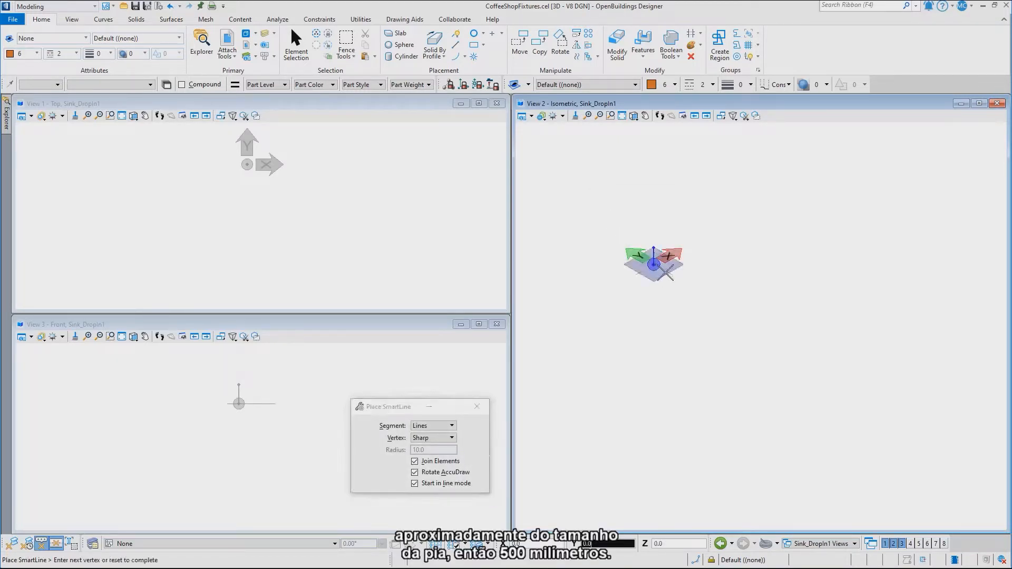
text(500)
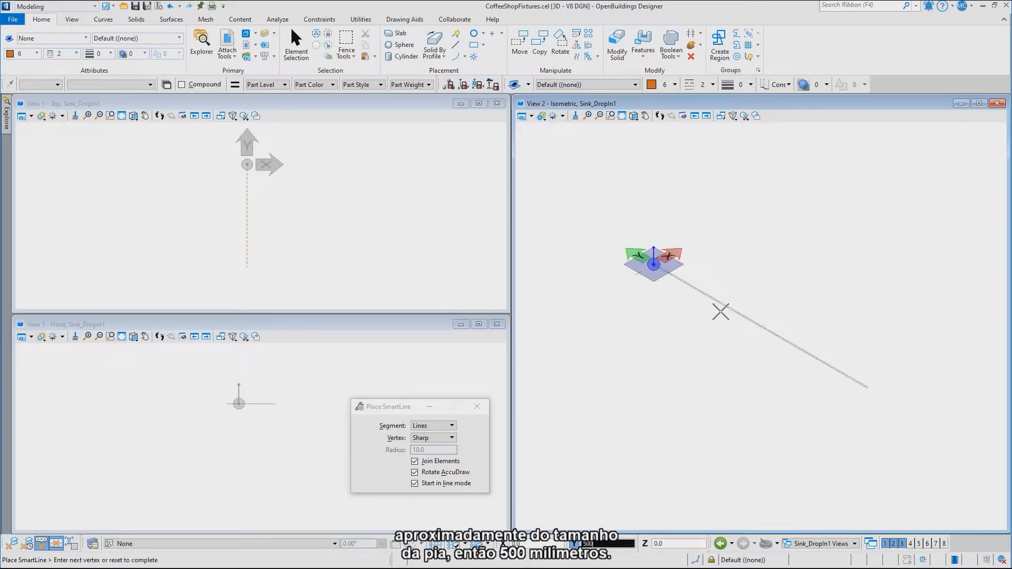
click(721, 311)
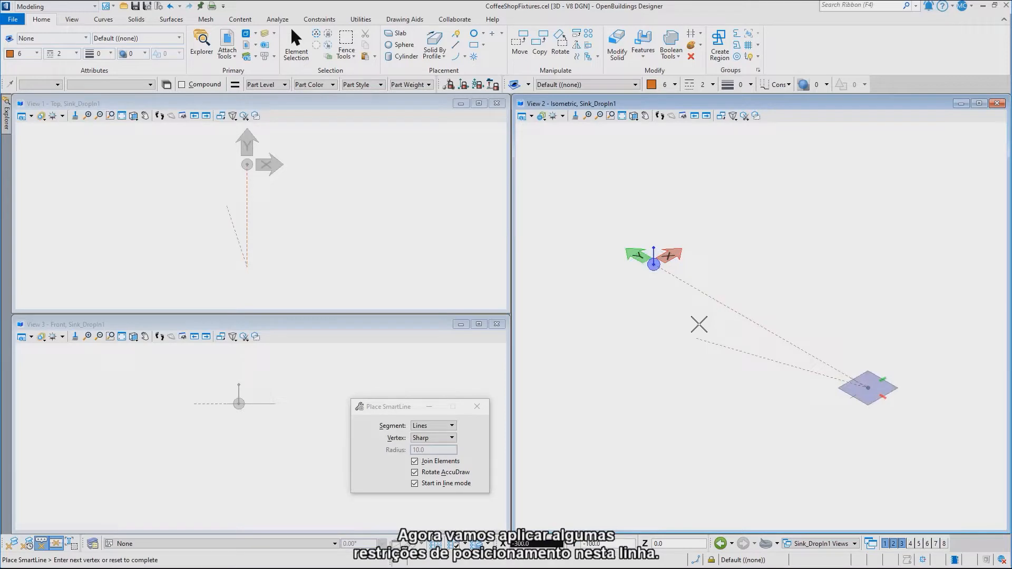
right_click(699, 324)
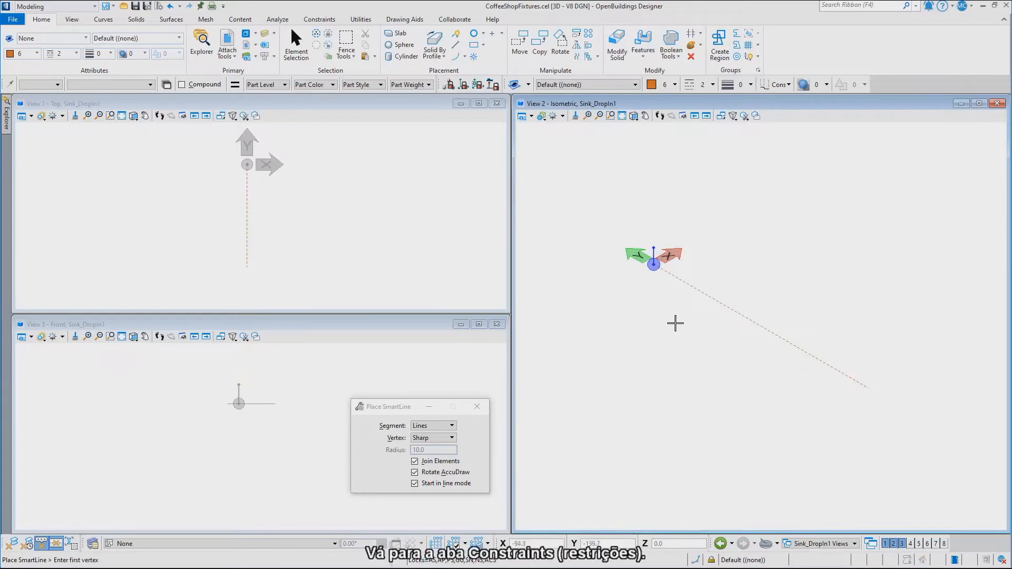
- Apply 2D Fixed constraints to the construction line's vertex at the origin and to the line itself
click(323, 21)
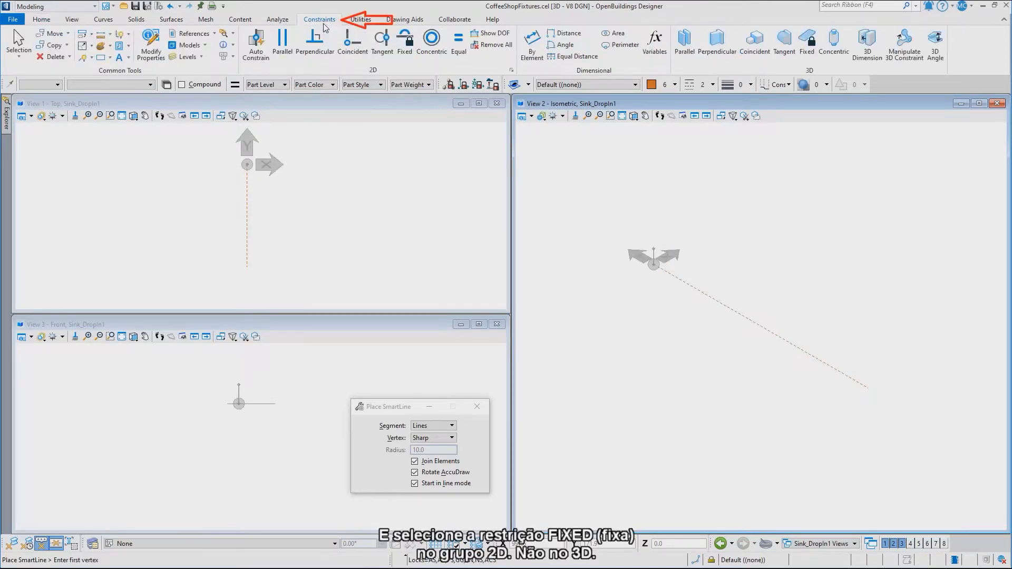
click(405, 53)
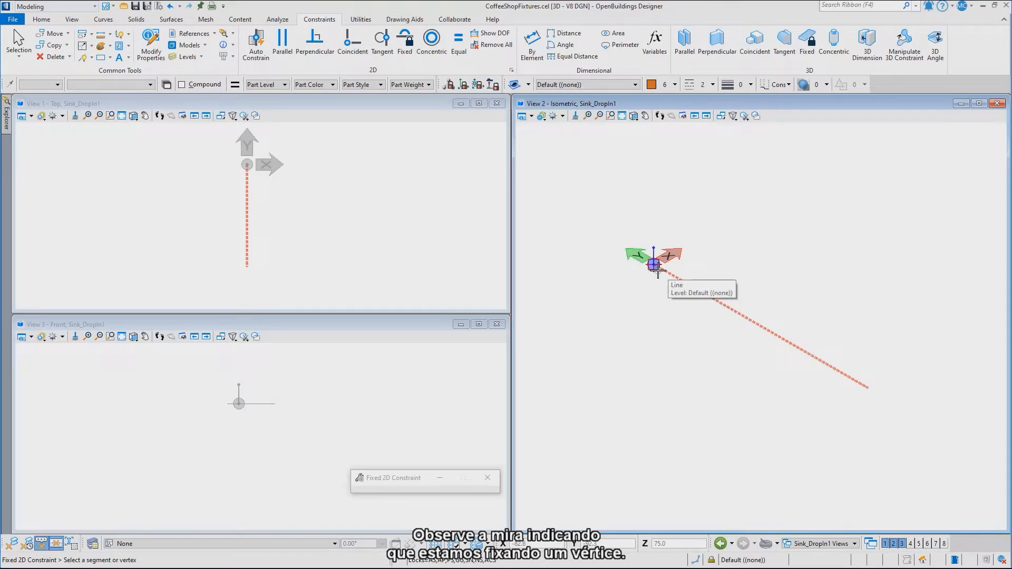
click(658, 272)
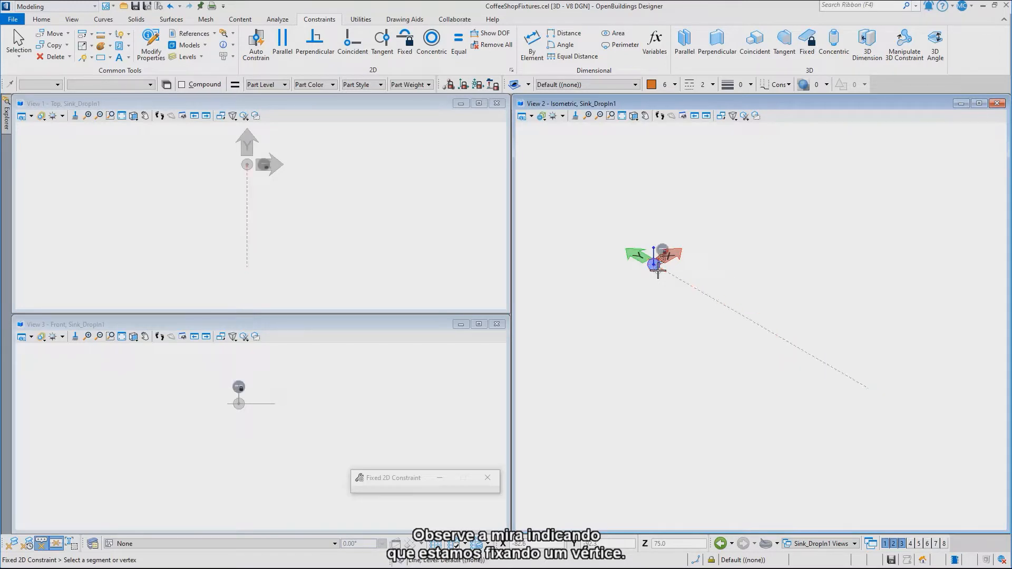
click(712, 302)
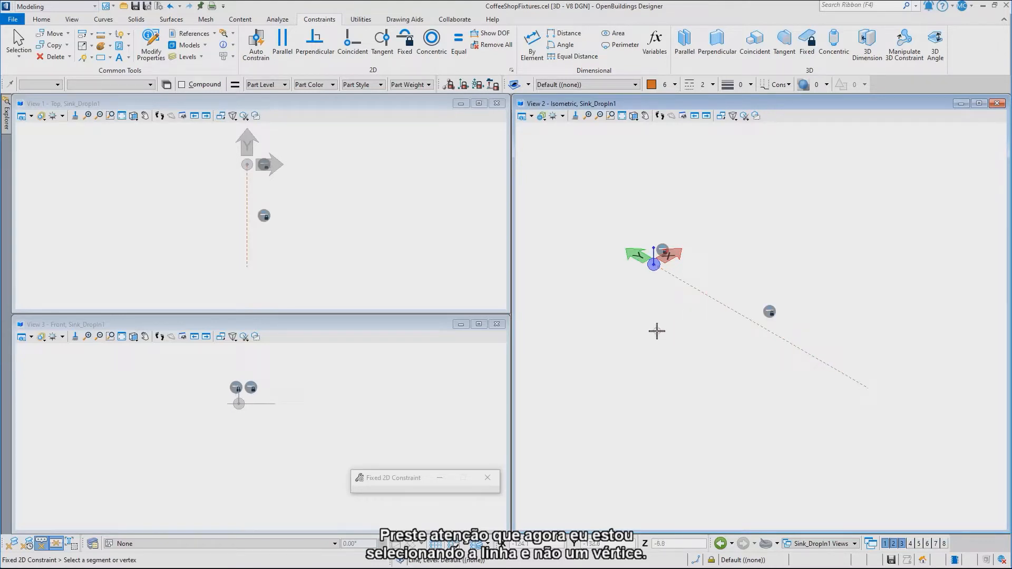
- Draw a second construction line parallel to the X axis, crossing the first line near its middle
key(space)
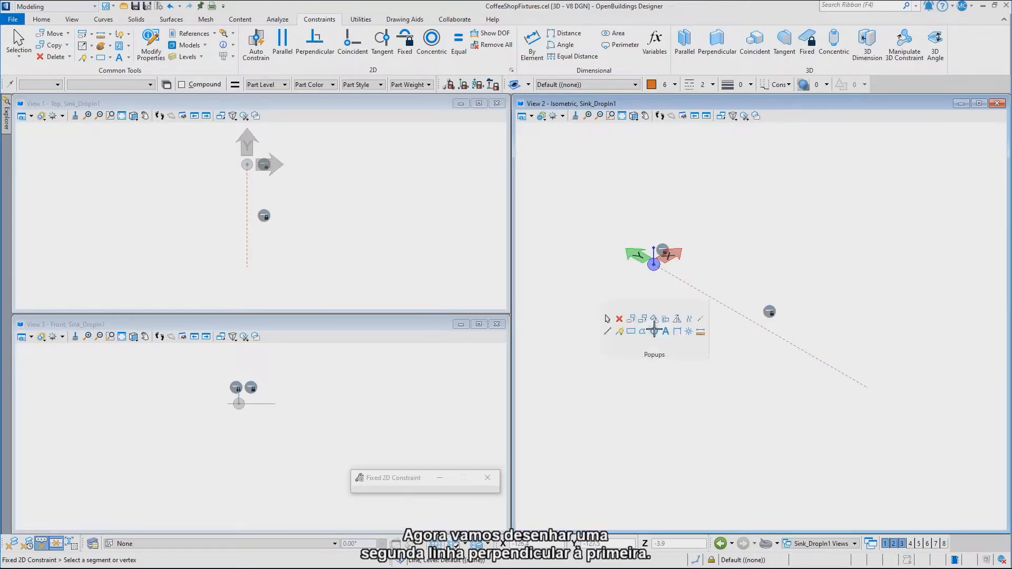
click(623, 332)
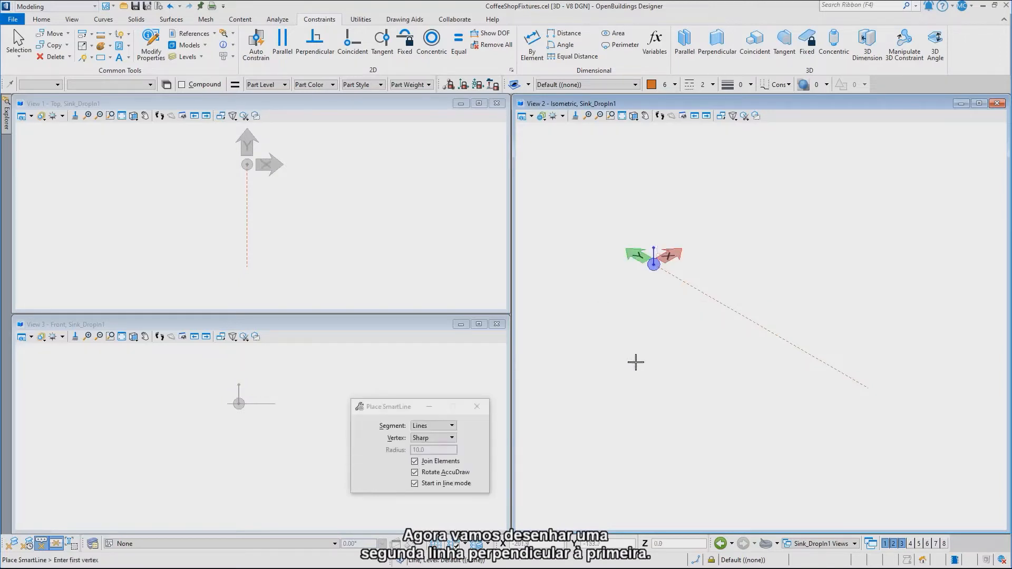
click(645, 386)
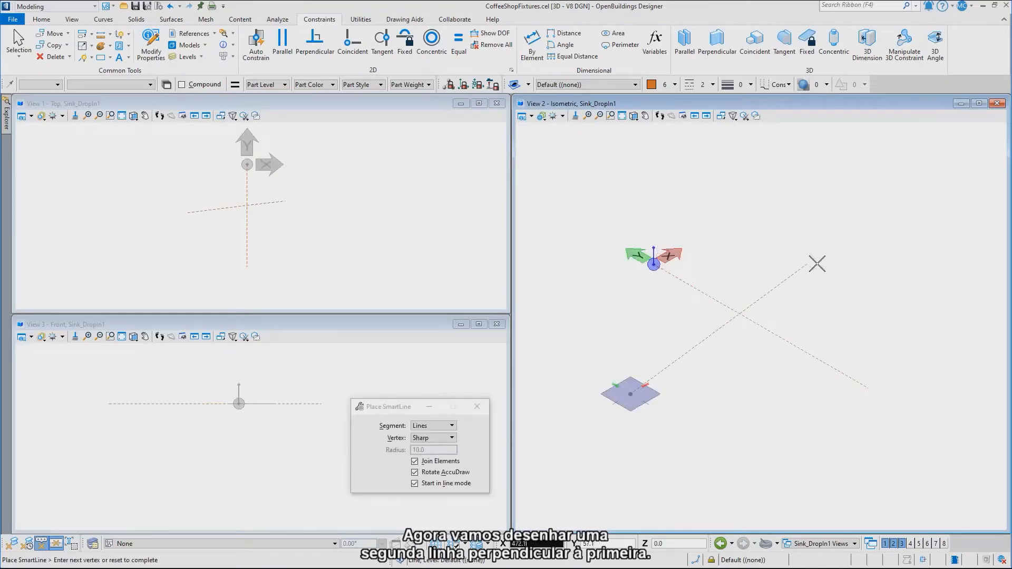
click(843, 271)
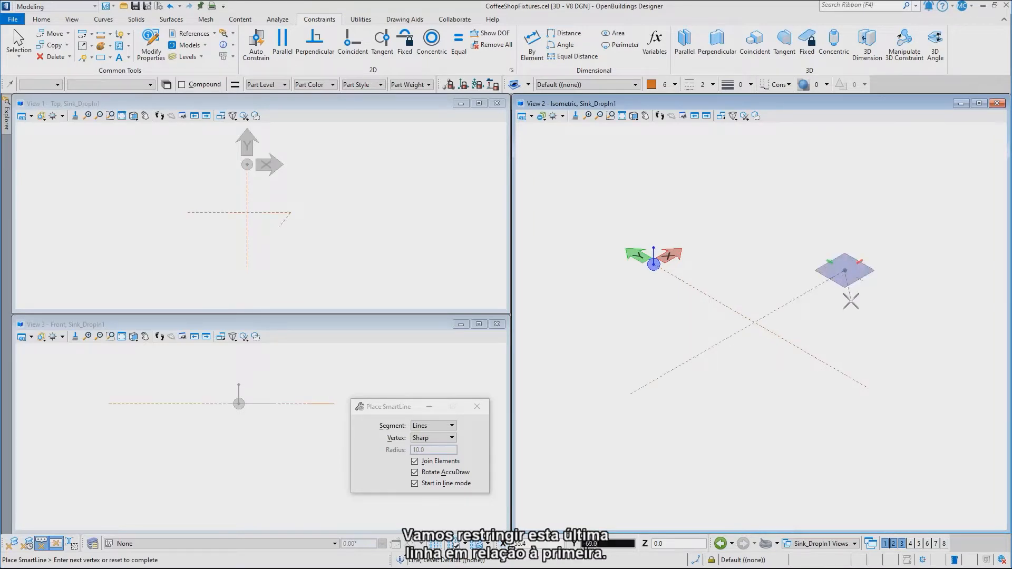
right_click(843, 289)
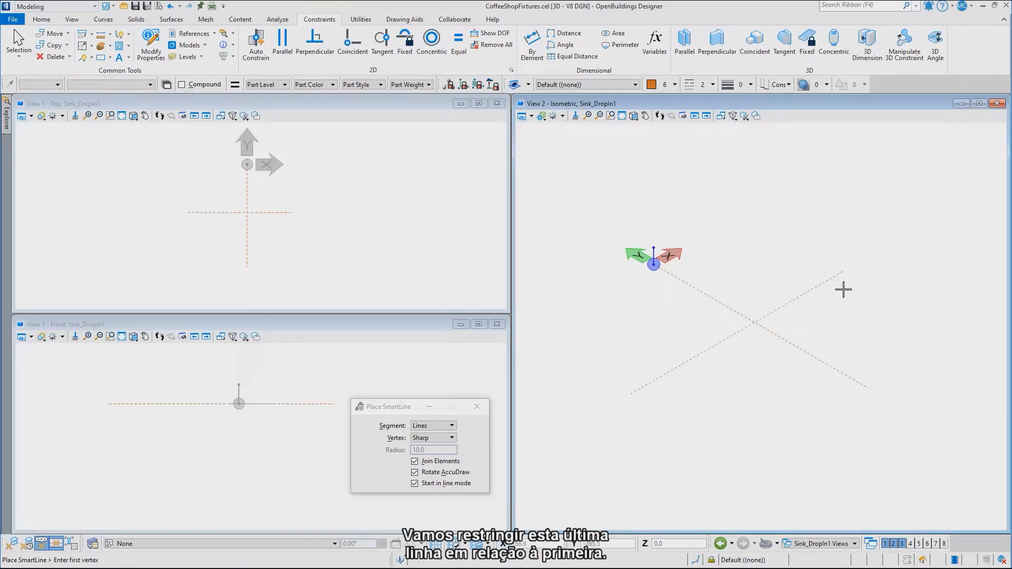
- Constrain the second line's midpoint to be coincident with the first line in 2D, and make the two lines perpendicular
click(351, 53)
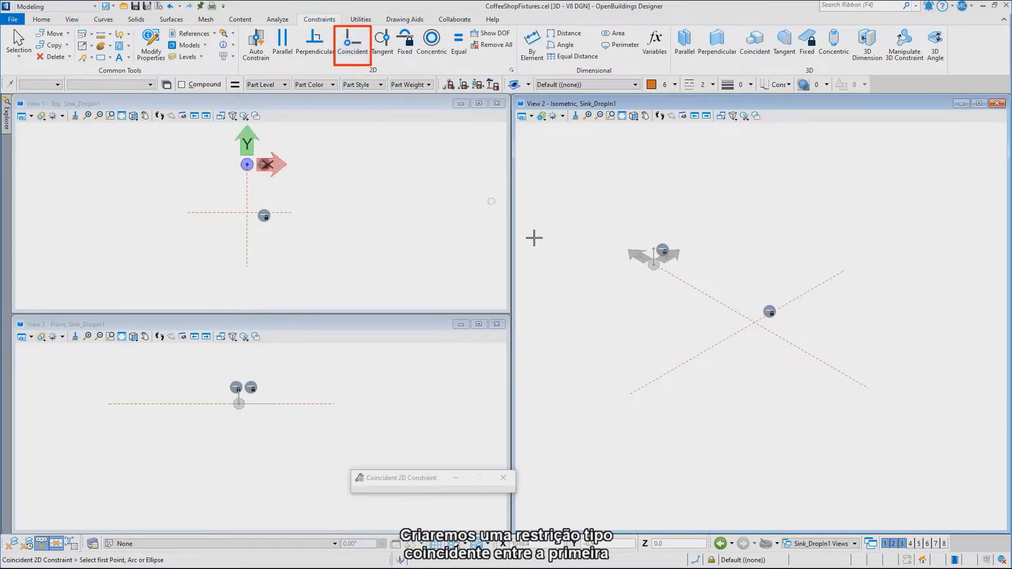
click(702, 295)
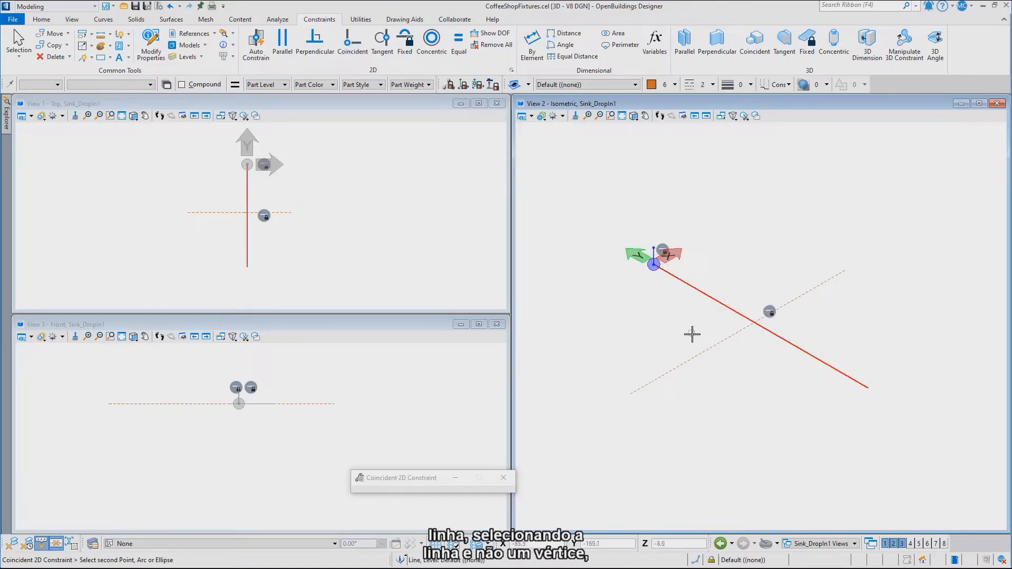
click(736, 333)
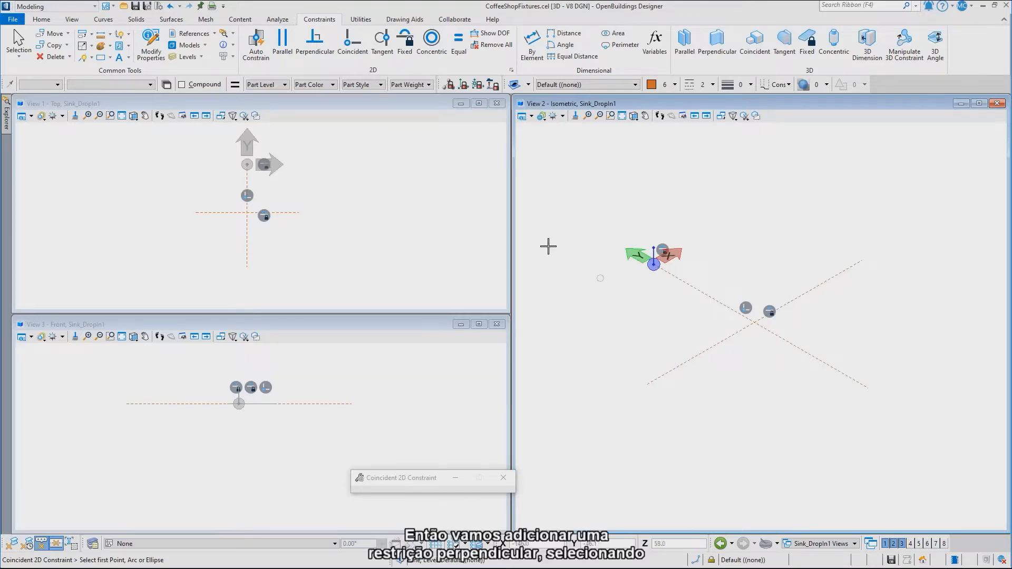
click(315, 42)
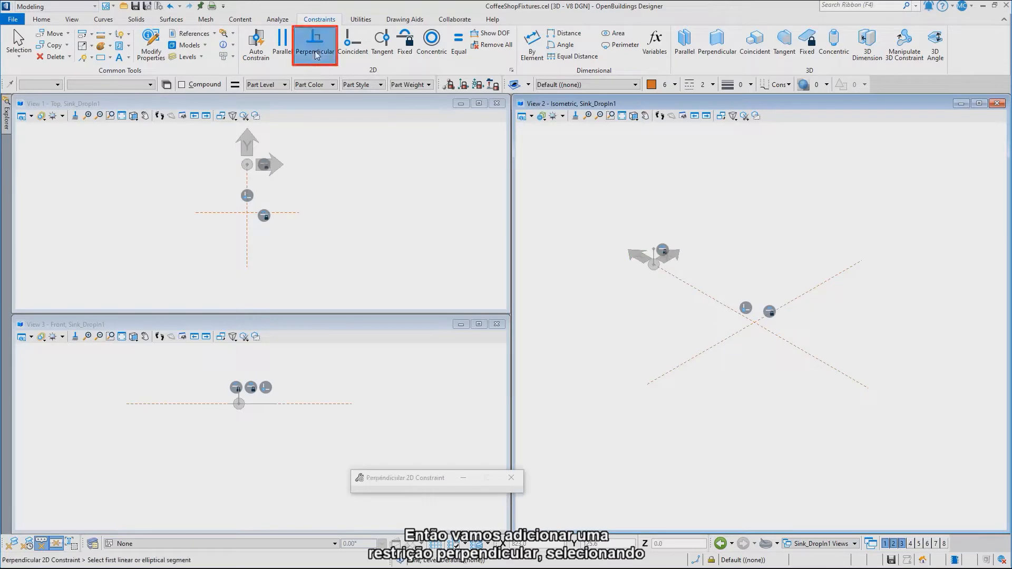
click(706, 295)
click(696, 351)
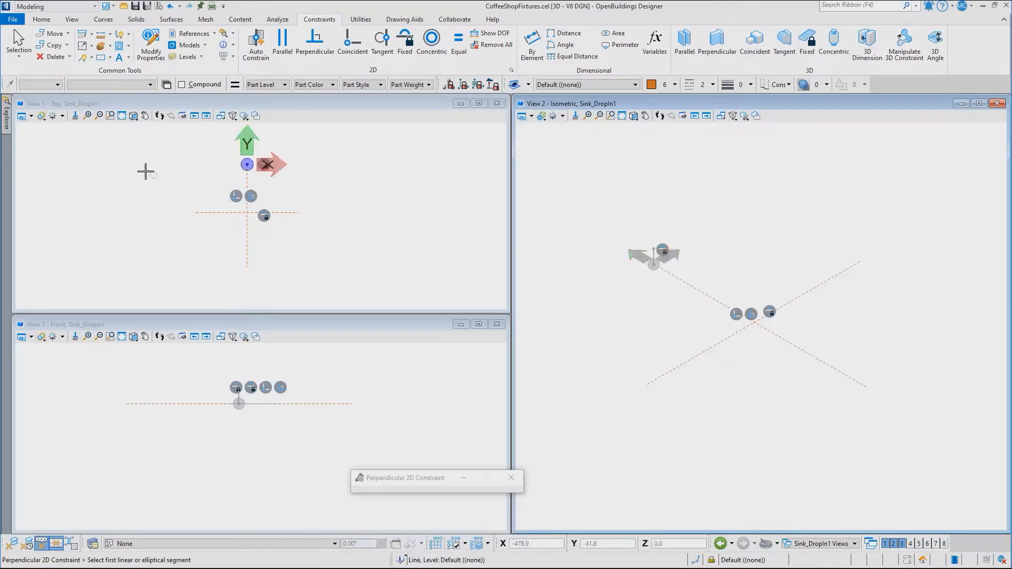
- Set the active family to Specialty_Retail and the active part to Food Service Equipment 2D for the 2D geometry
click(57, 84)
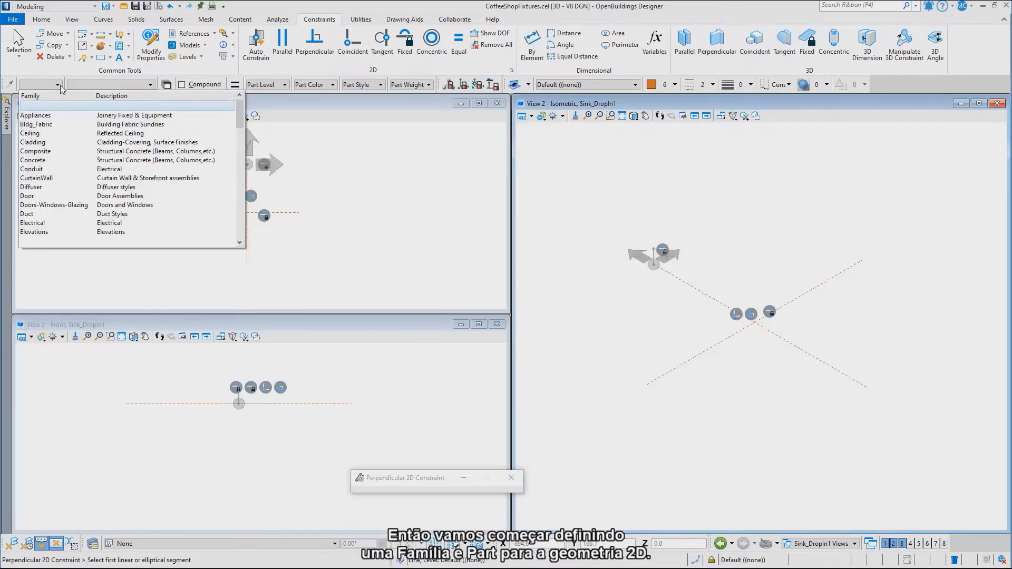
scroll(75, 138, down, 1)
scroll(75, 138, down, 4)
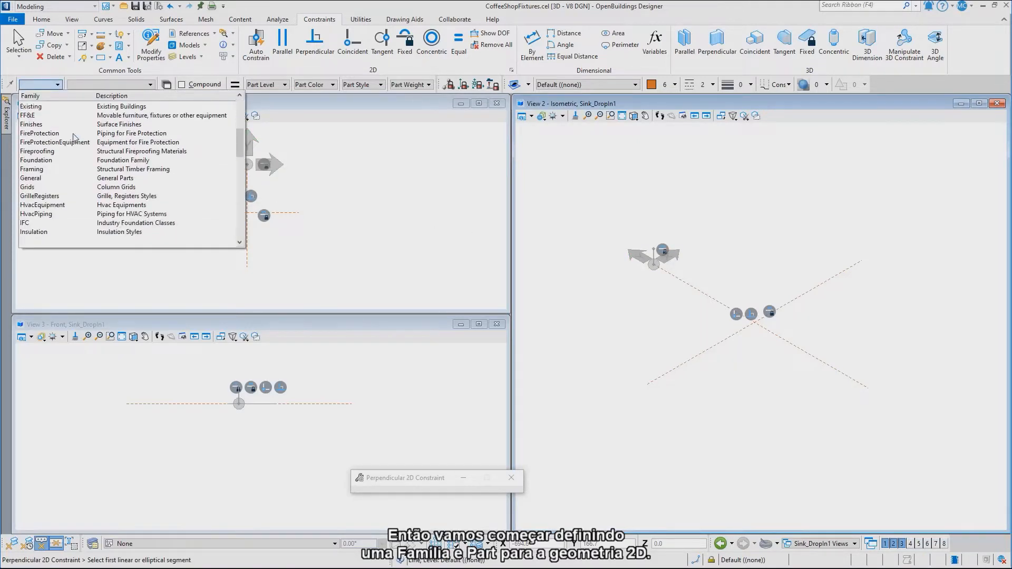
scroll(74, 138, down, 10)
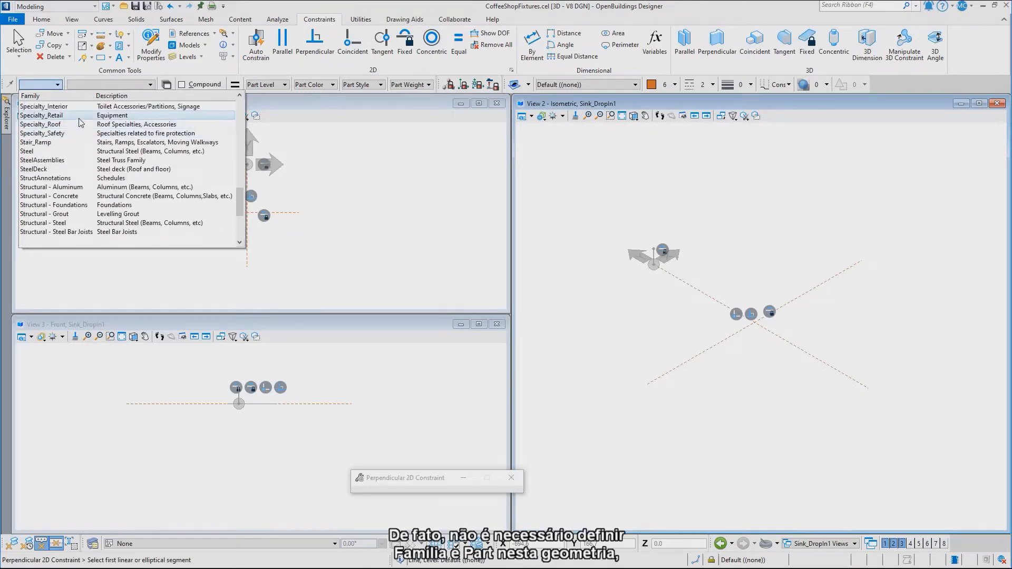
click(80, 117)
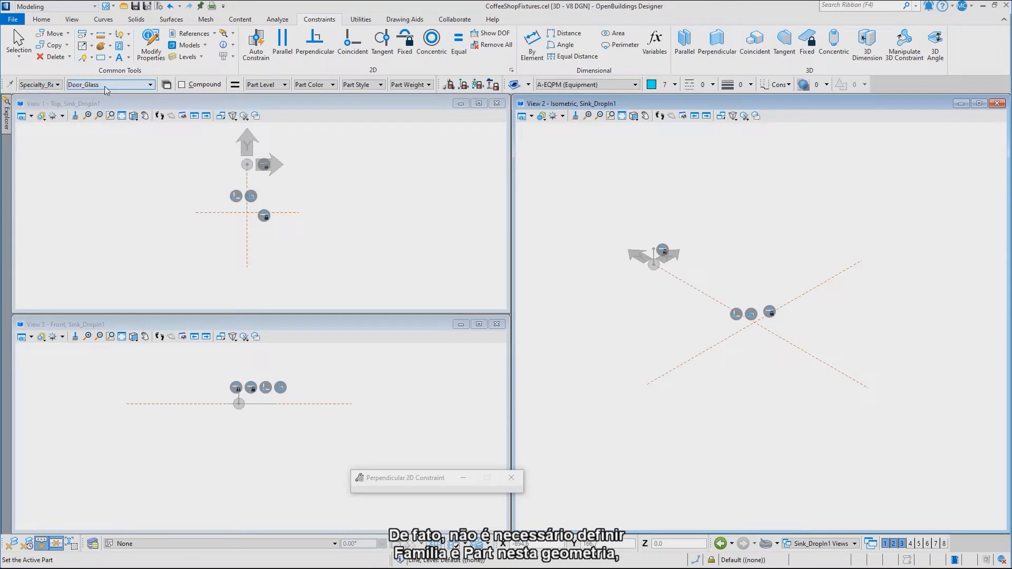
click(105, 88)
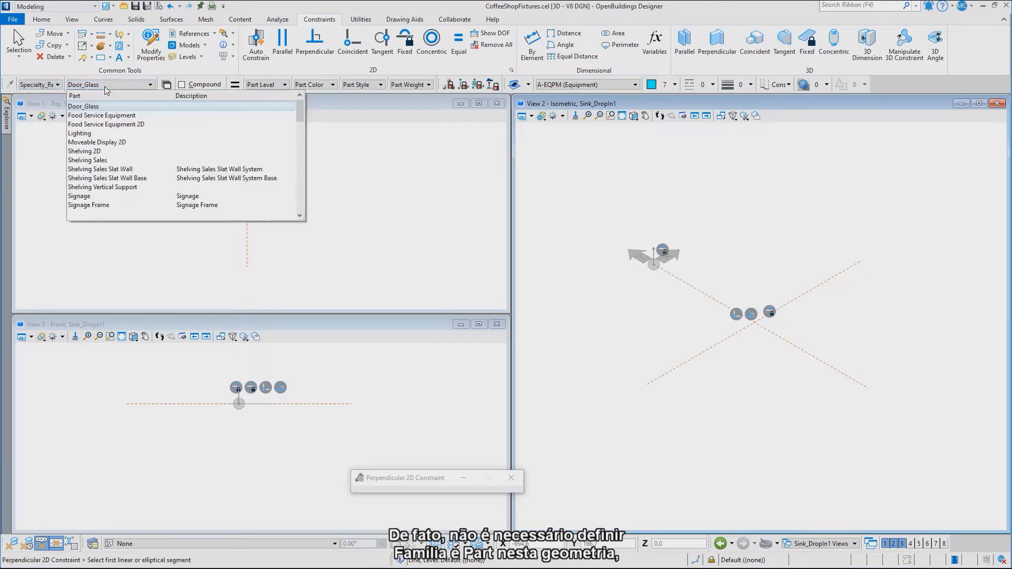
click(120, 125)
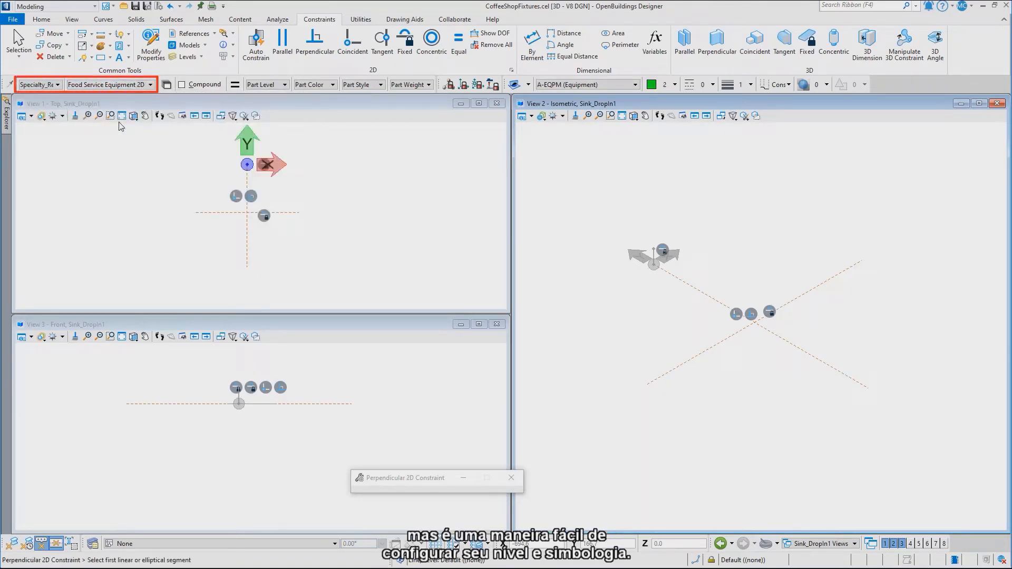
- Set the element class to Primary and draw an orthogonal block around the crossing construction lines as the sink's overall outline
click(780, 88)
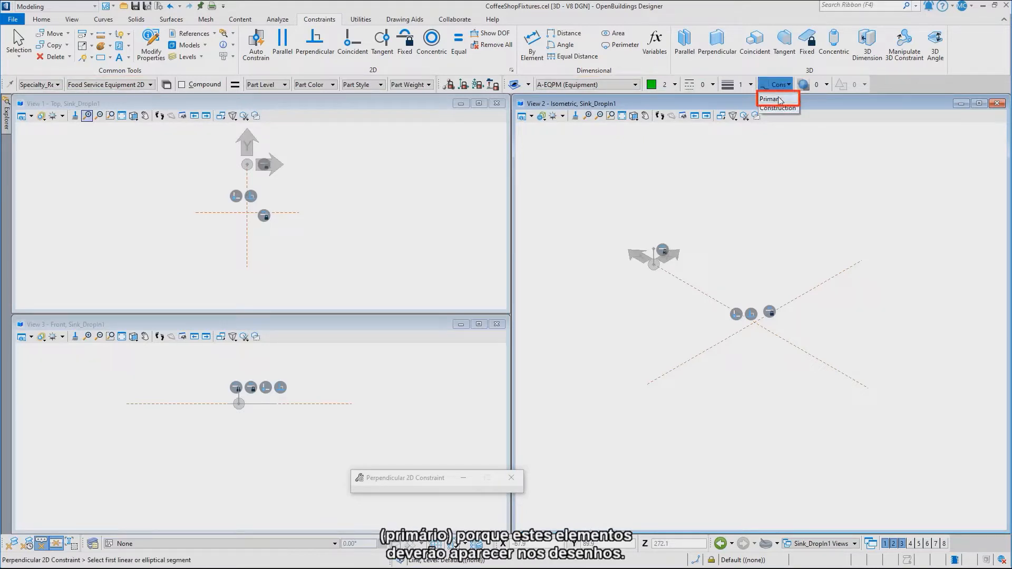
click(777, 99)
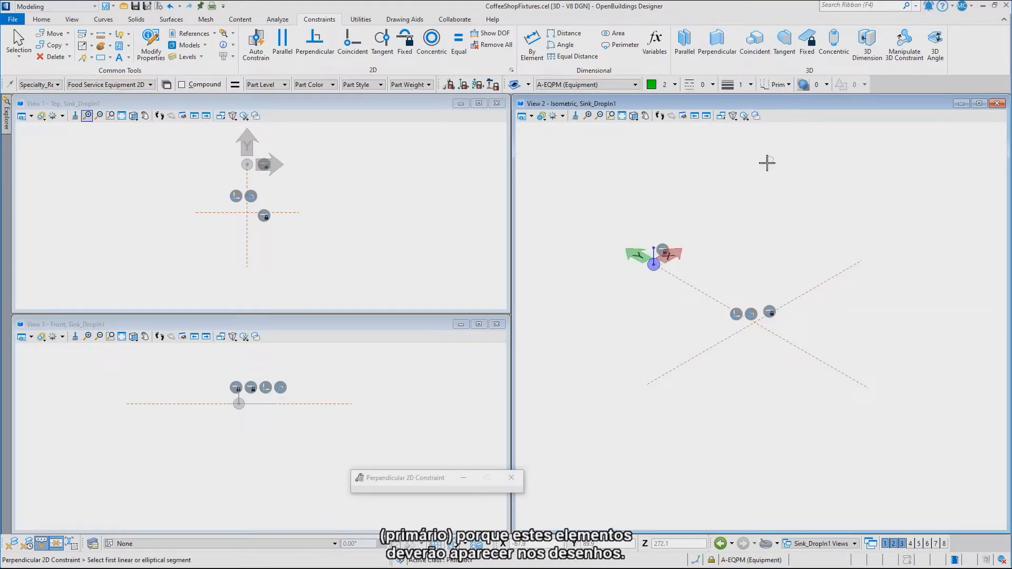
click(749, 220)
key(space)
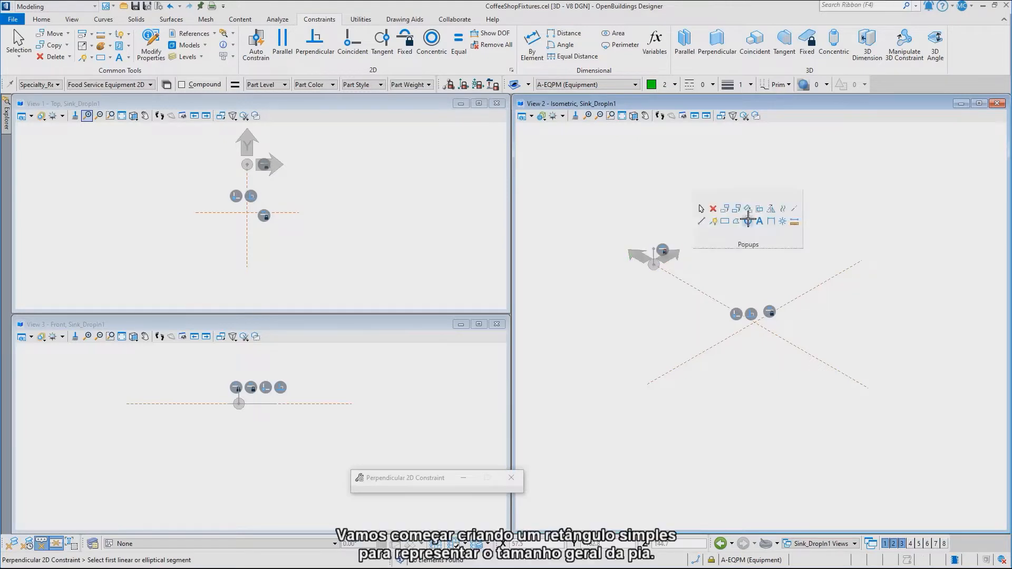
click(725, 221)
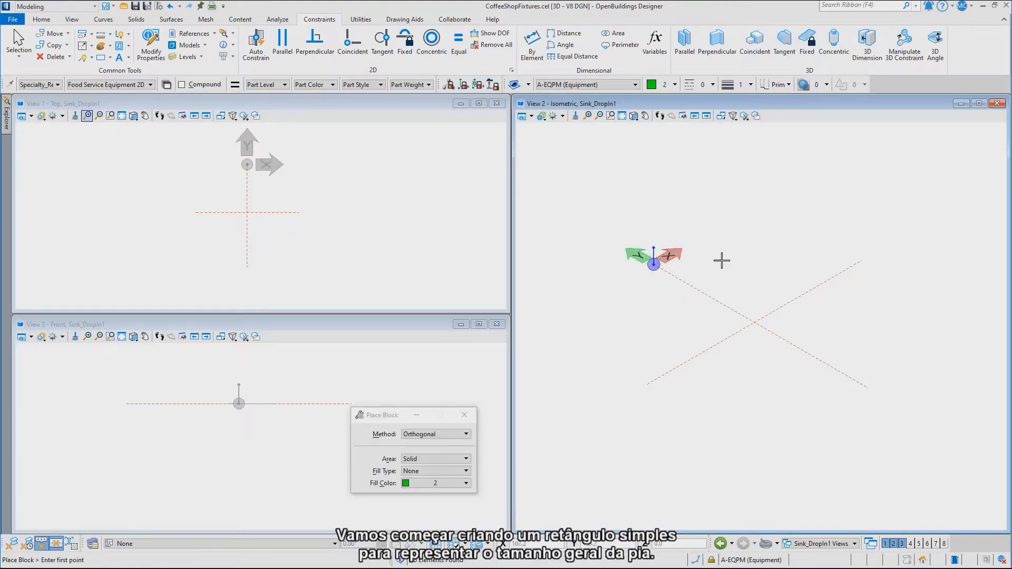
click(575, 323)
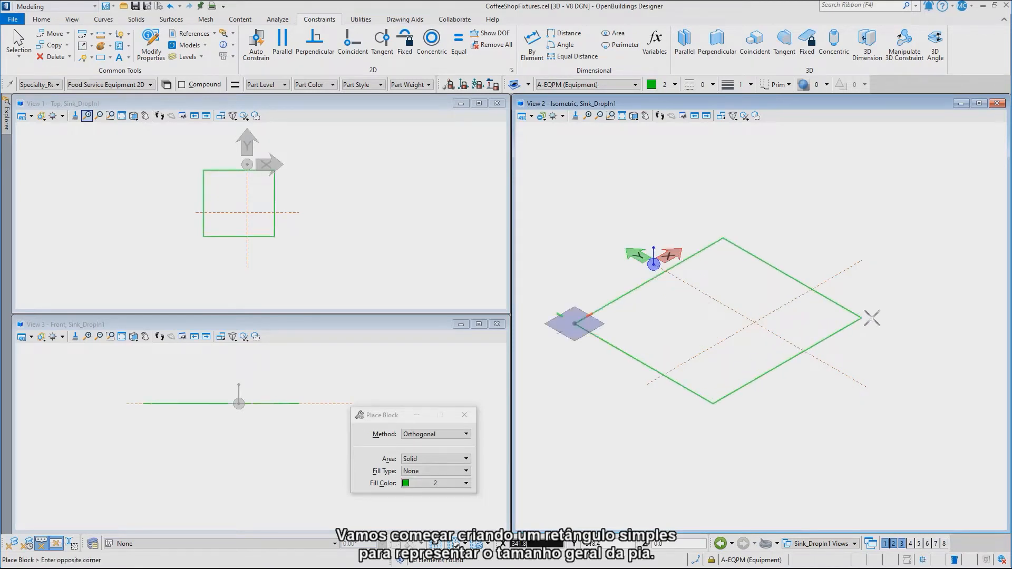
click(926, 313)
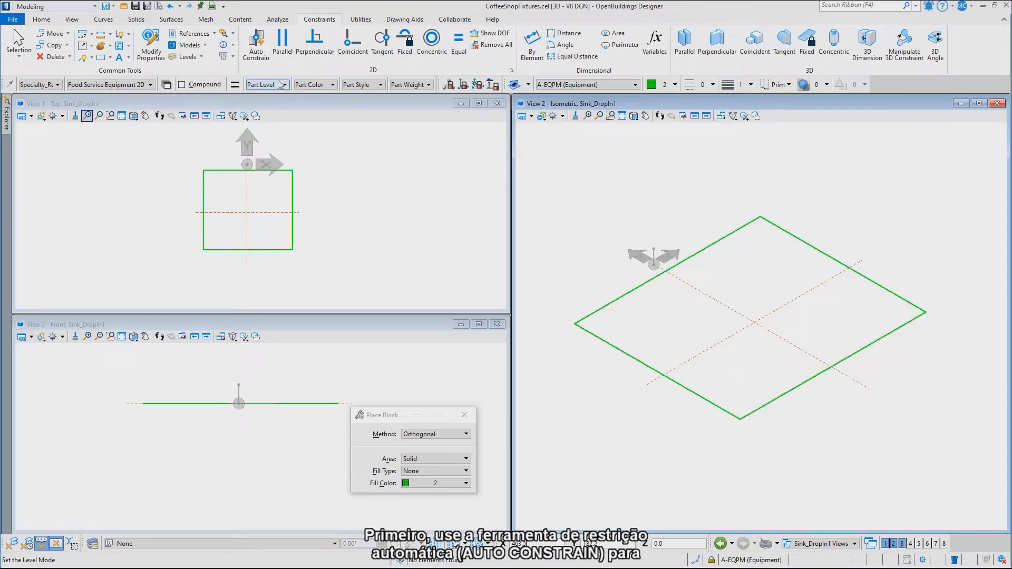
- Apply Auto Constrain to the rectangle to give it parallel sides and perpendicular corners
click(258, 59)
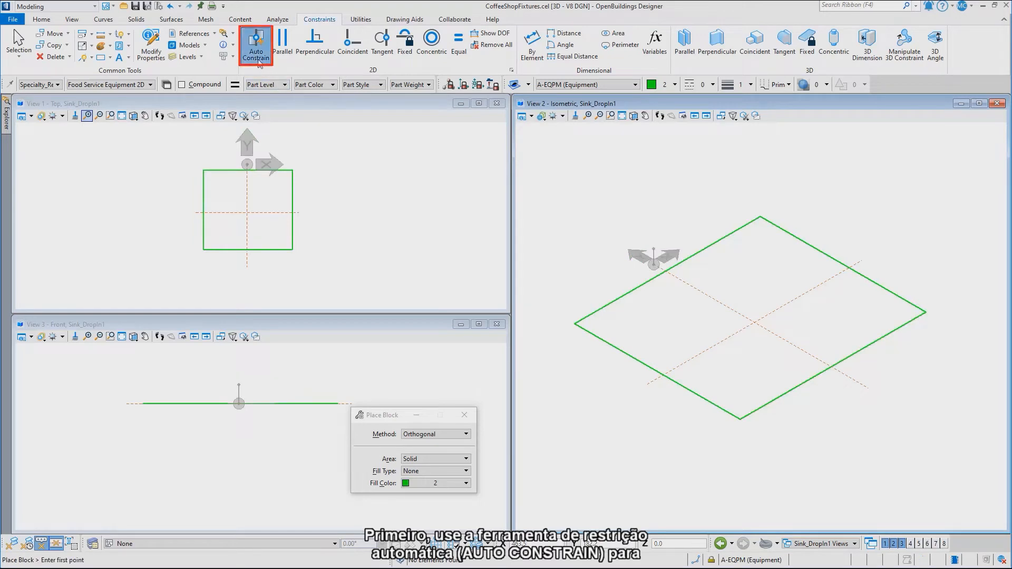
click(622, 295)
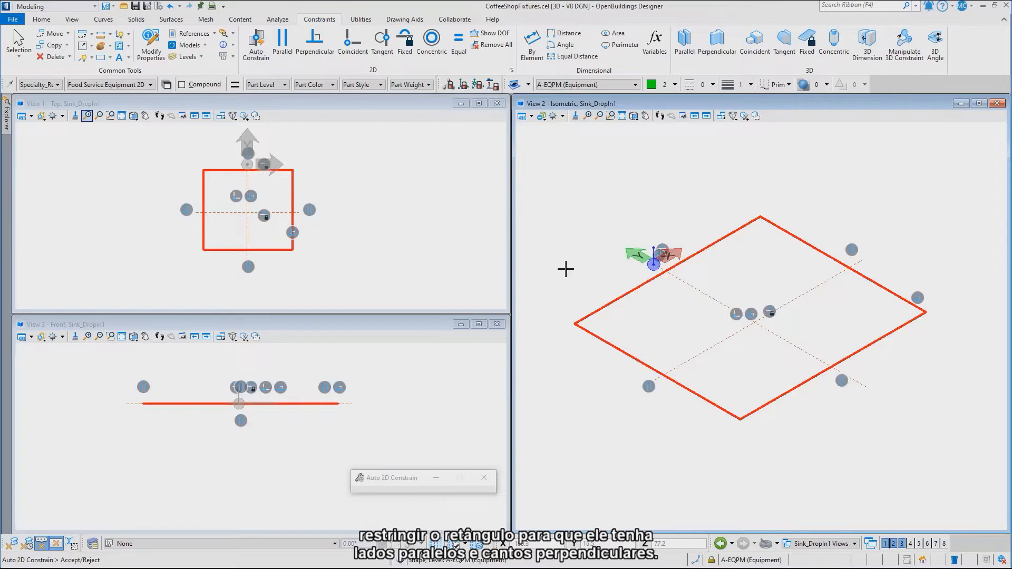
click(566, 268)
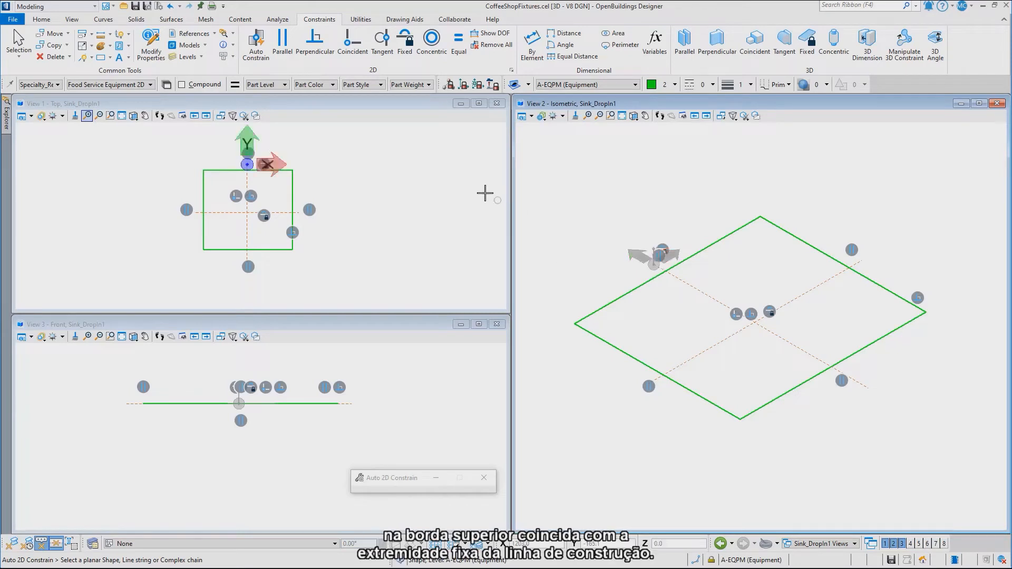
- Make the fixed construction line's origin endpoint coincident with the rectangle's upper edge in 2D, and constrain that edge perpendicular to the line
click(354, 51)
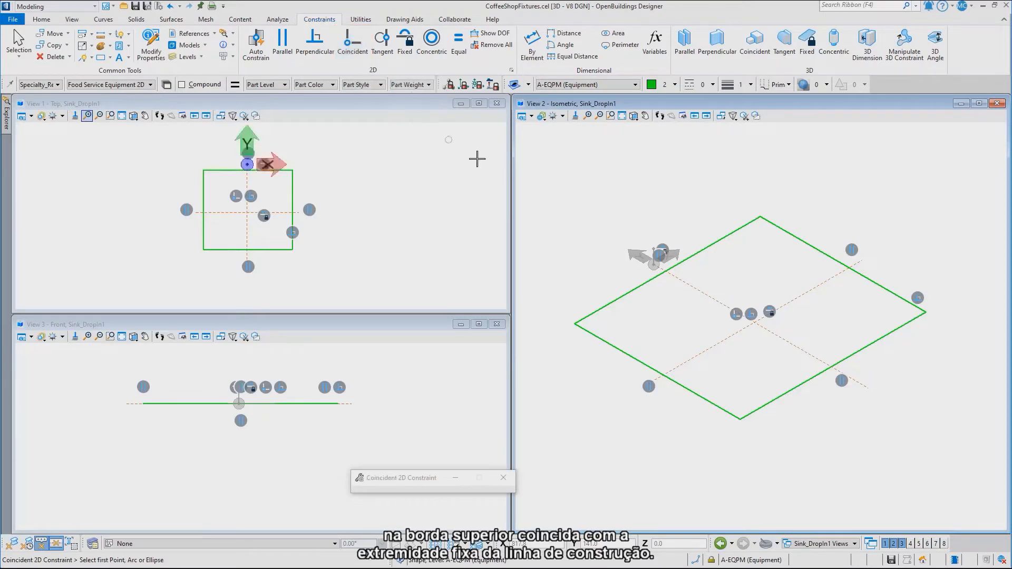
click(653, 265)
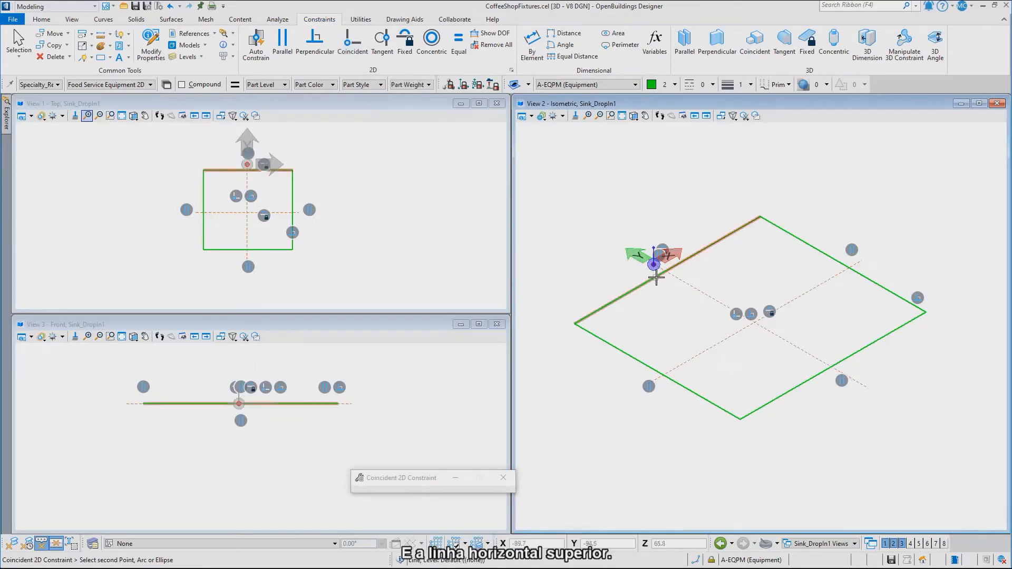
click(657, 278)
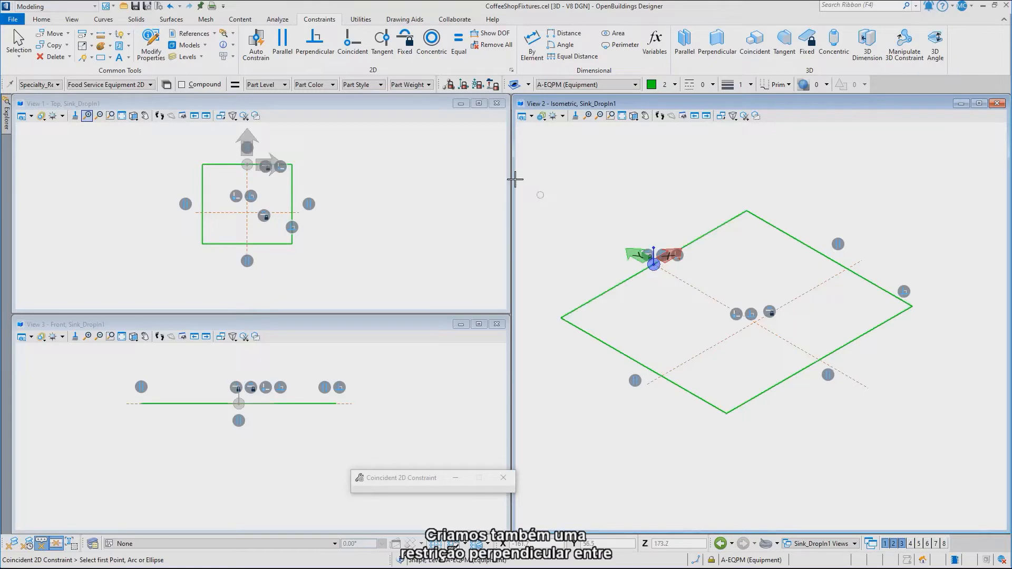
click(318, 57)
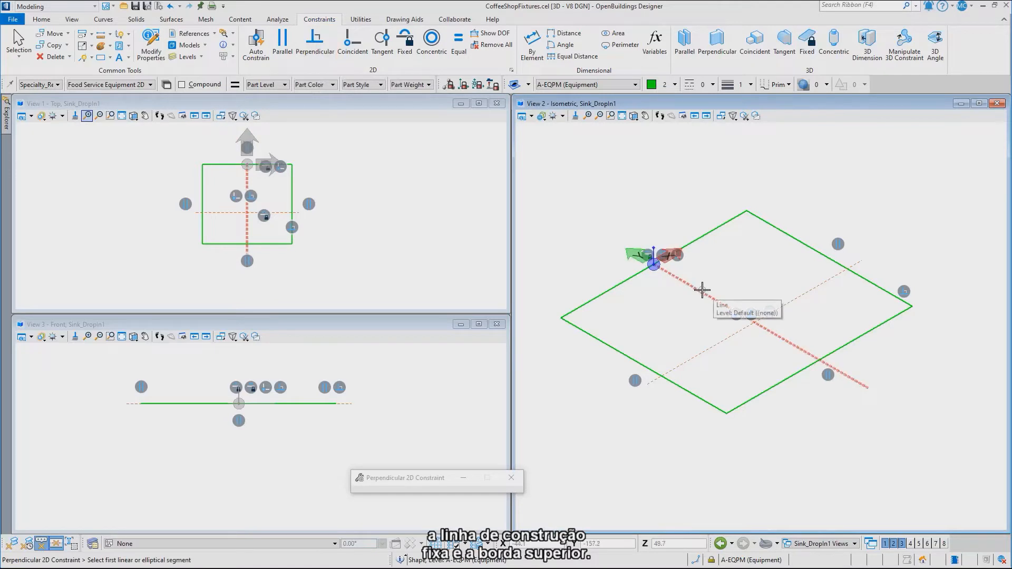
click(702, 289)
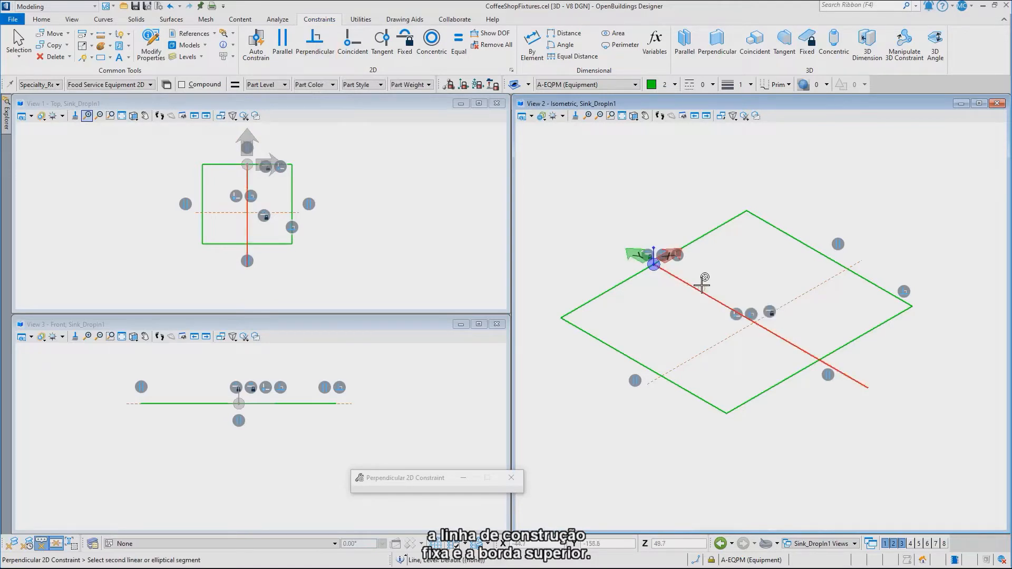
click(700, 241)
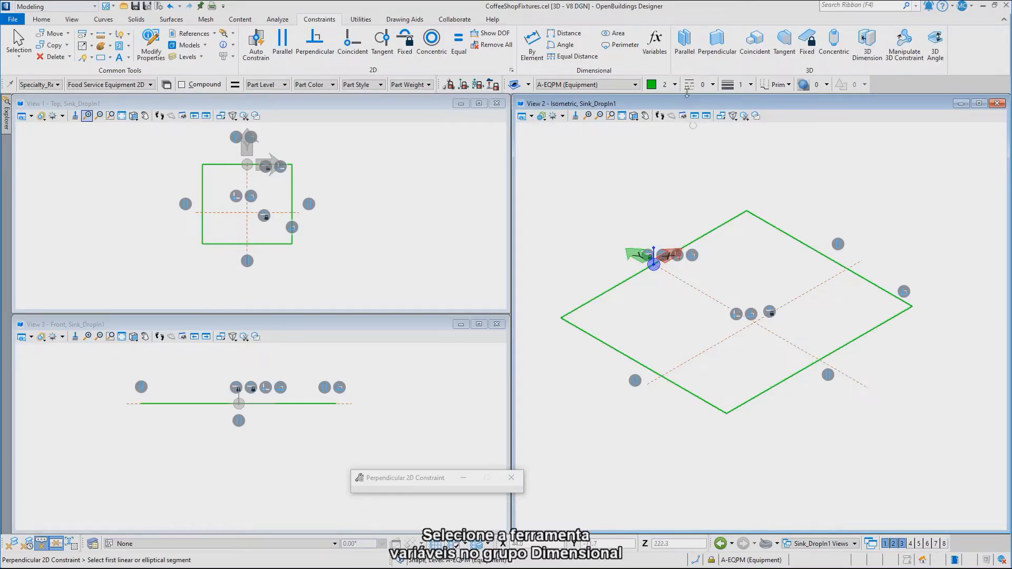
- Open the Variables dialog and dock it on the left side of the workspace
click(662, 58)
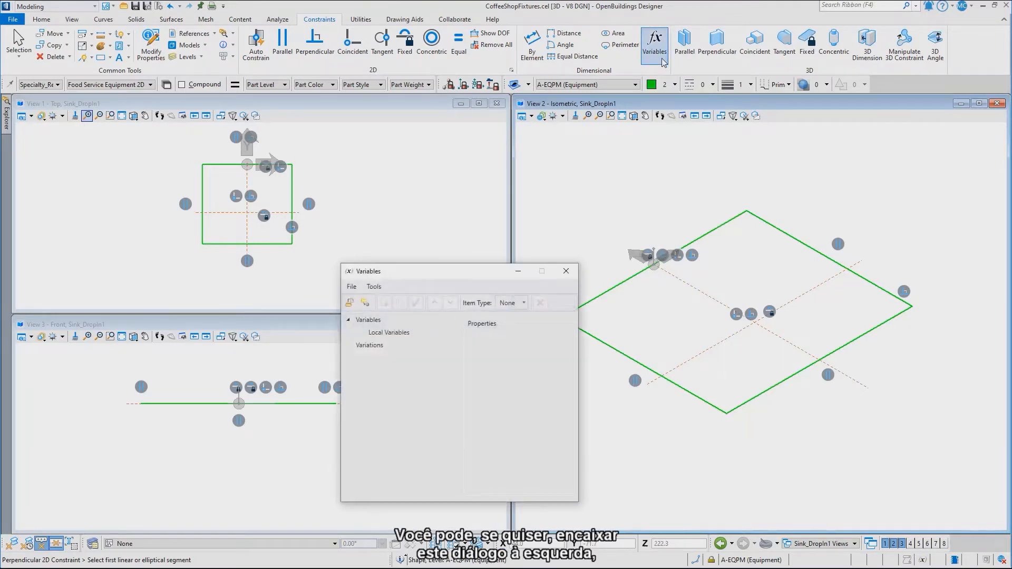
drag(449, 272, 33, 318)
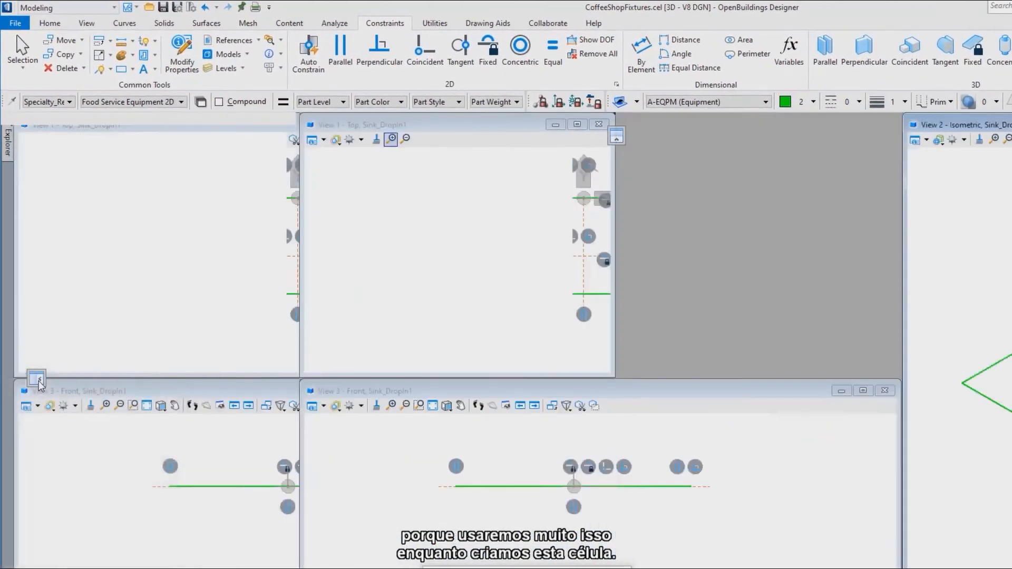
drag(39, 381, 39, 380)
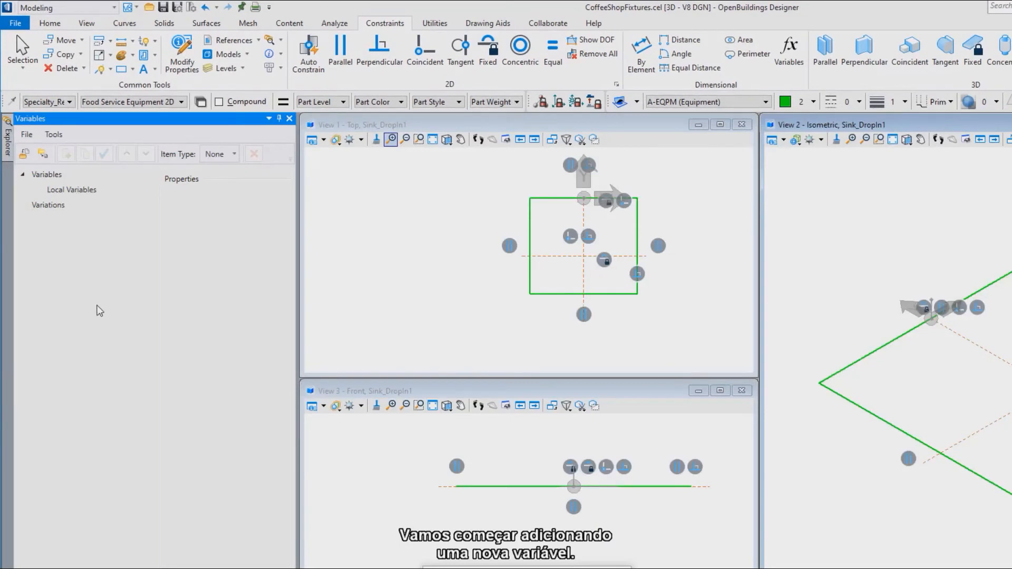
- Add a new local variable named TotalLR
click(70, 193)
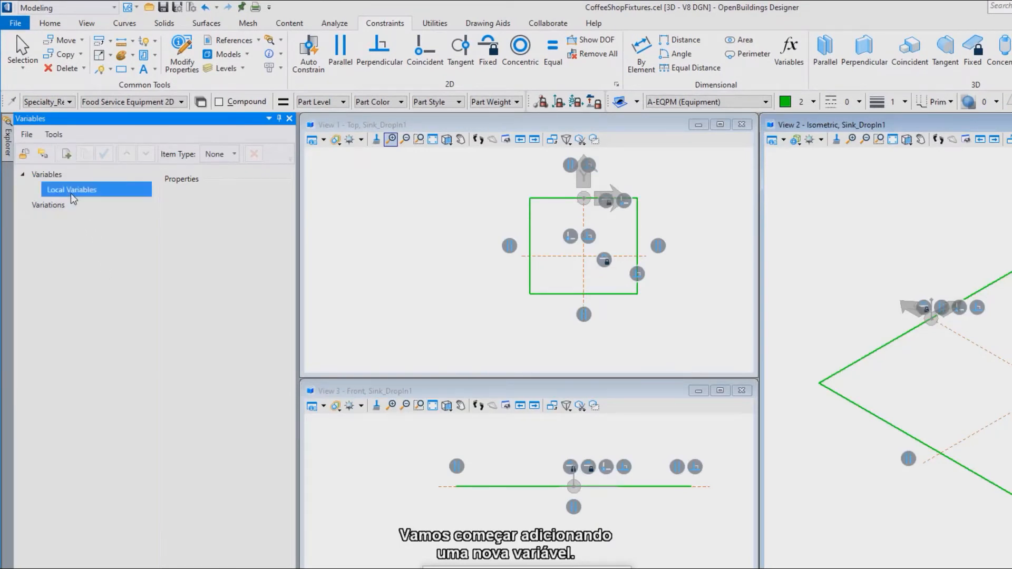
click(66, 154)
text(T)
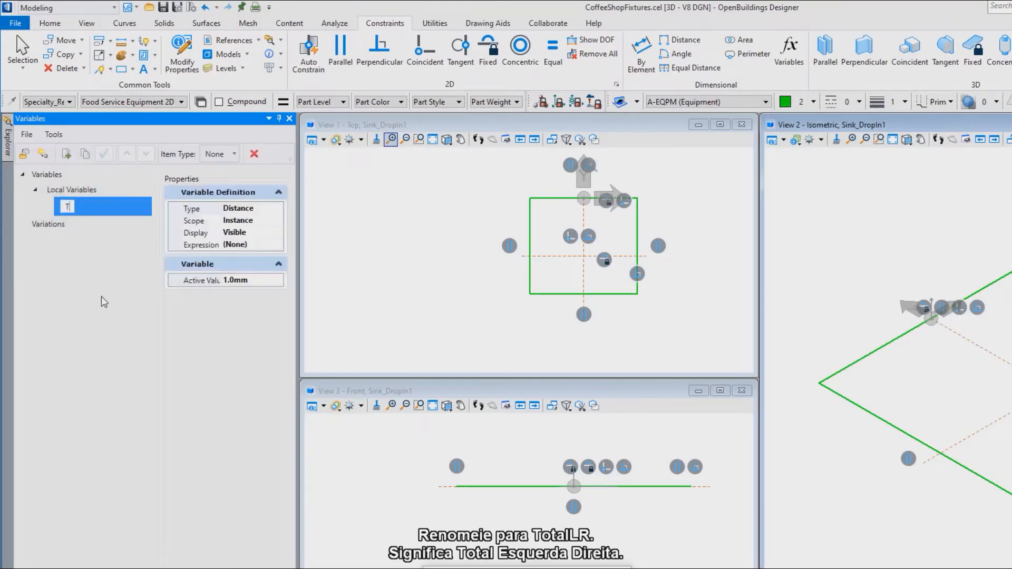
text(otalLR)
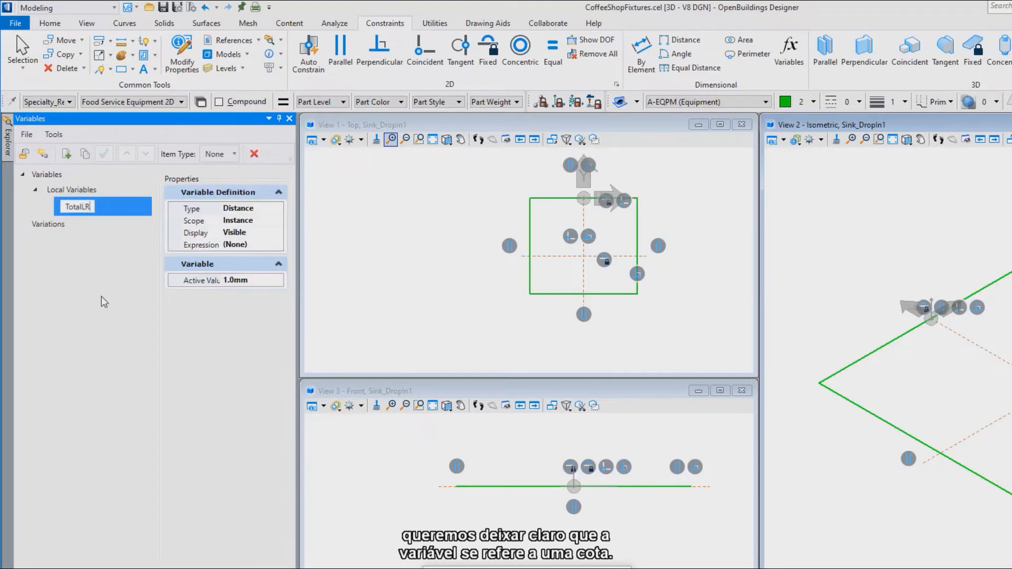
key(Return)
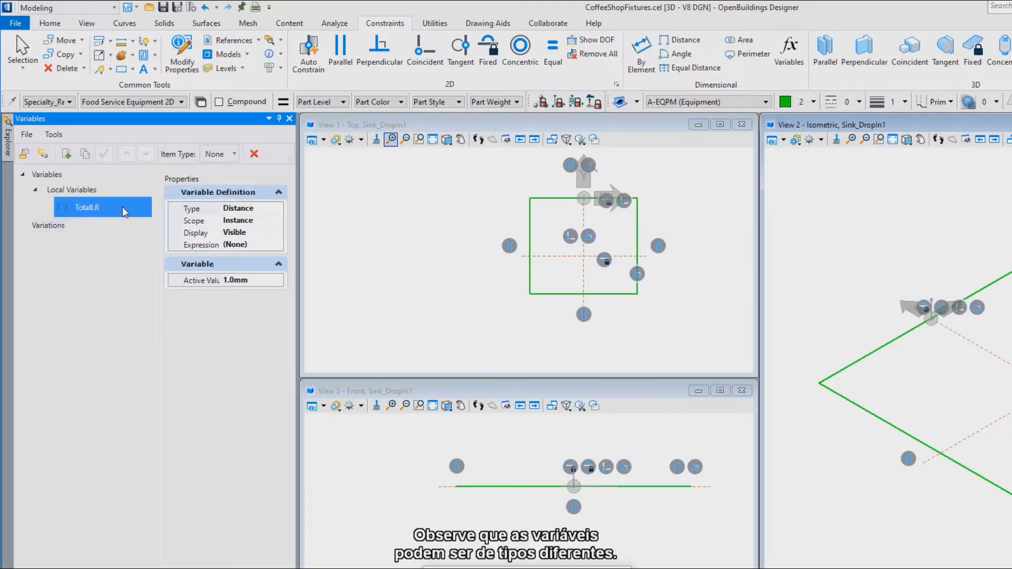
- Define TotalLR as a Distance variable with an active value of 600 mm
click(269, 212)
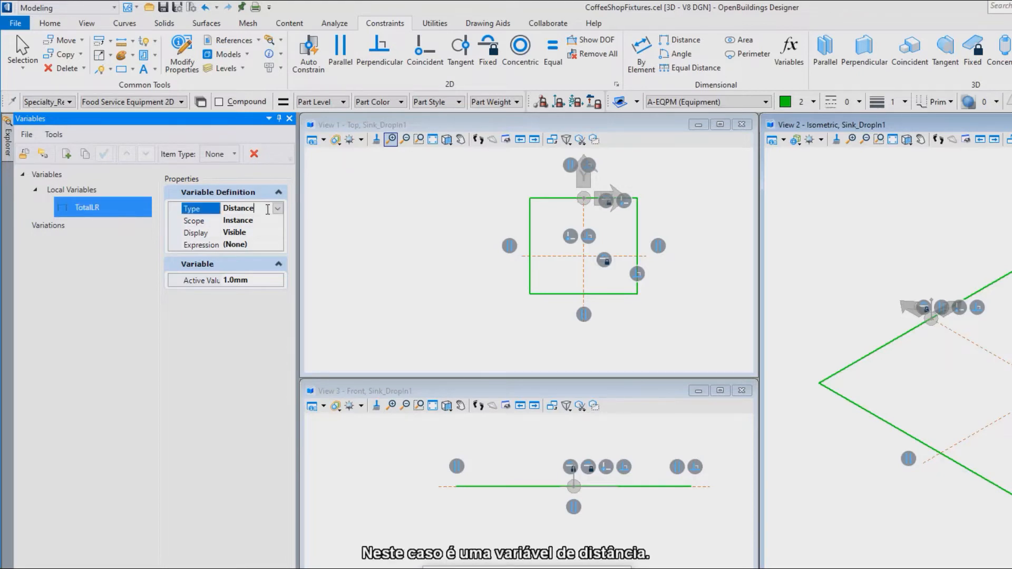
click(277, 209)
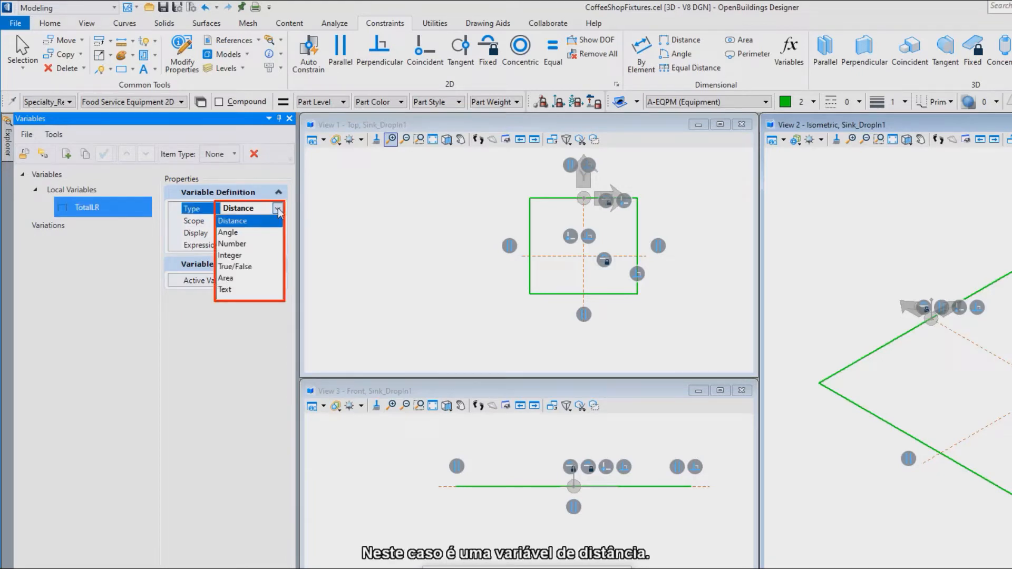
click(265, 221)
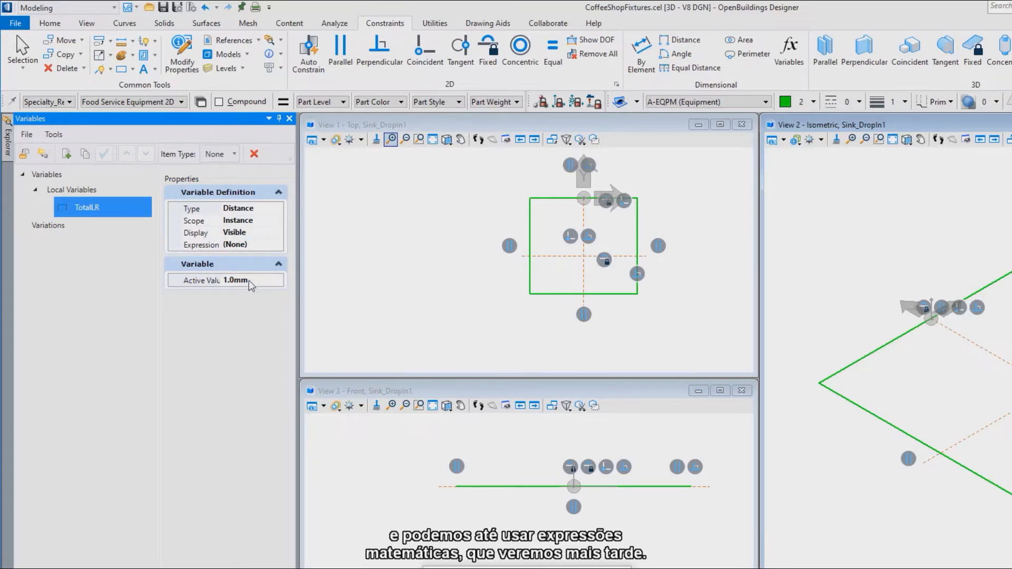
drag(221, 277, 236, 281)
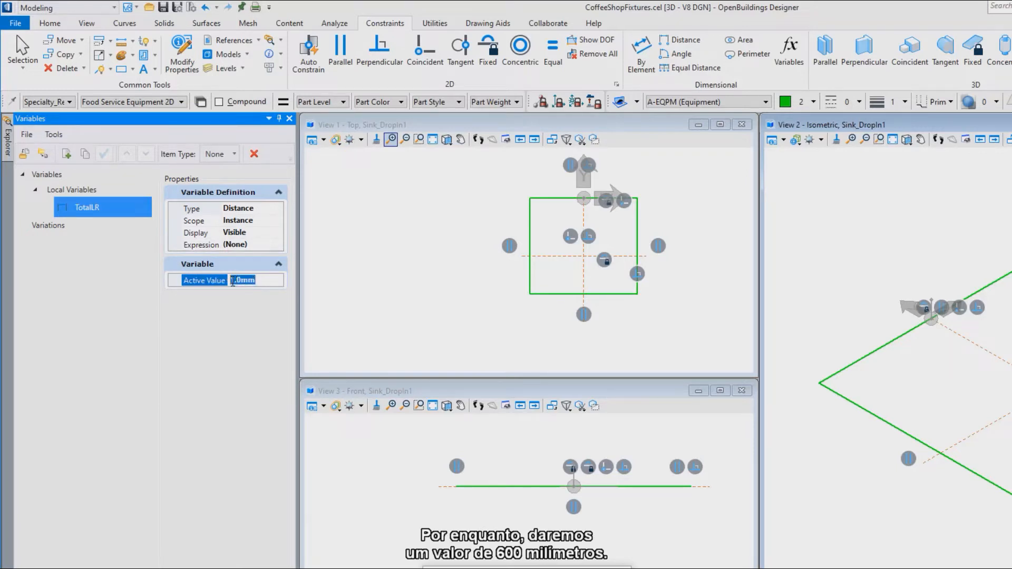
text(600)
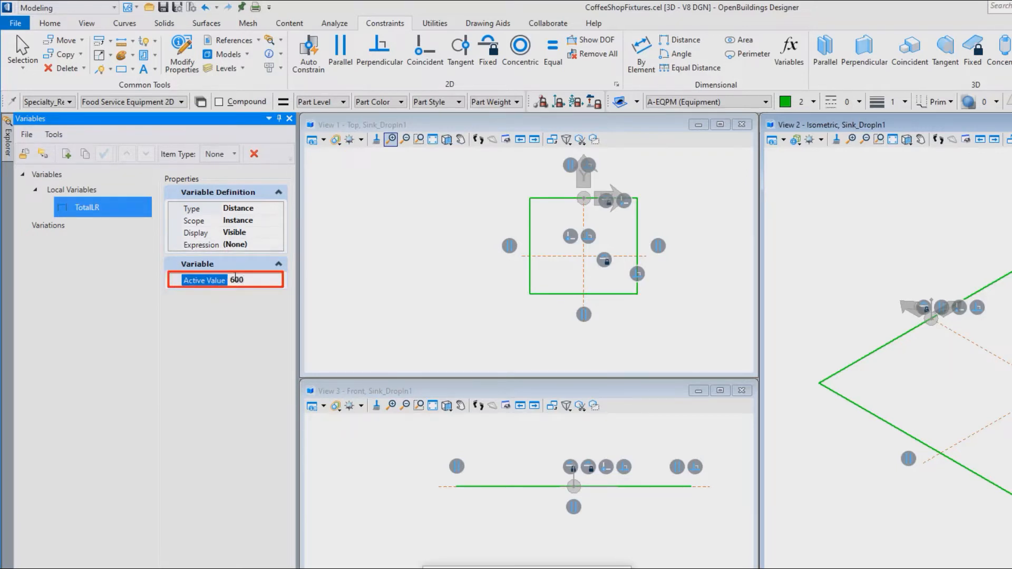
key(Return)
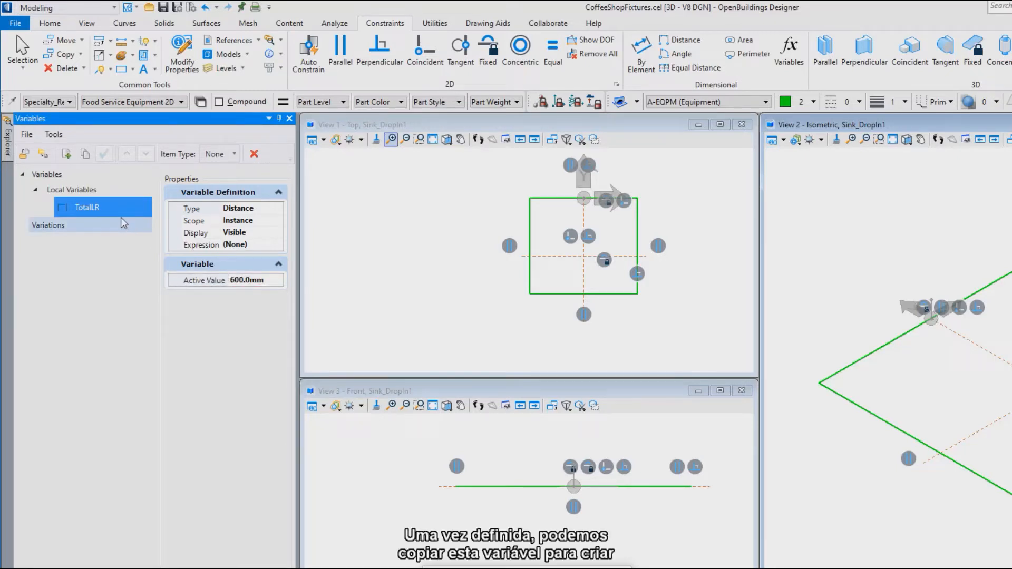
- Duplicate the TotalLR variable and rename the copy TotalFB
click(86, 155)
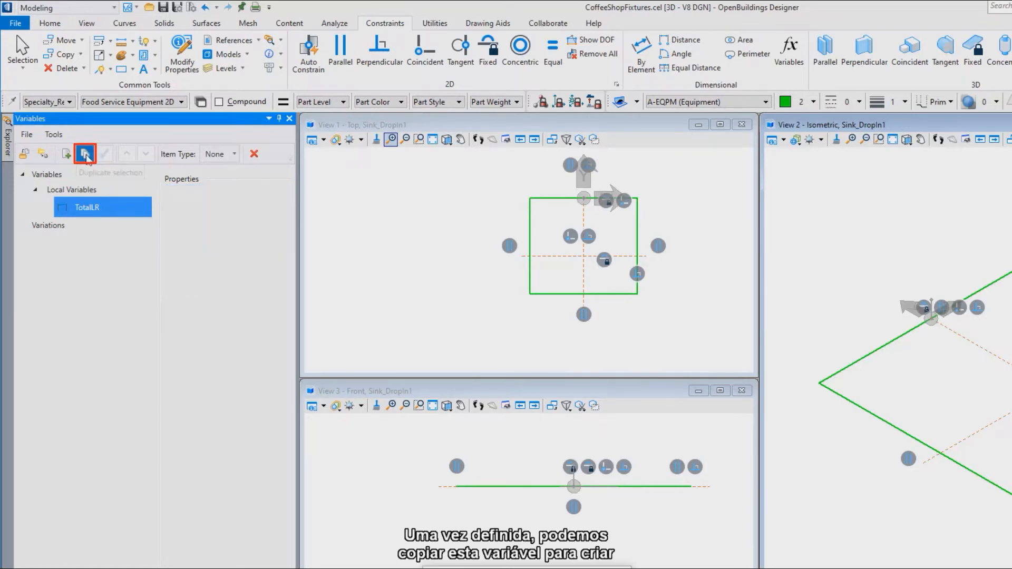
drag(81, 227, 135, 234)
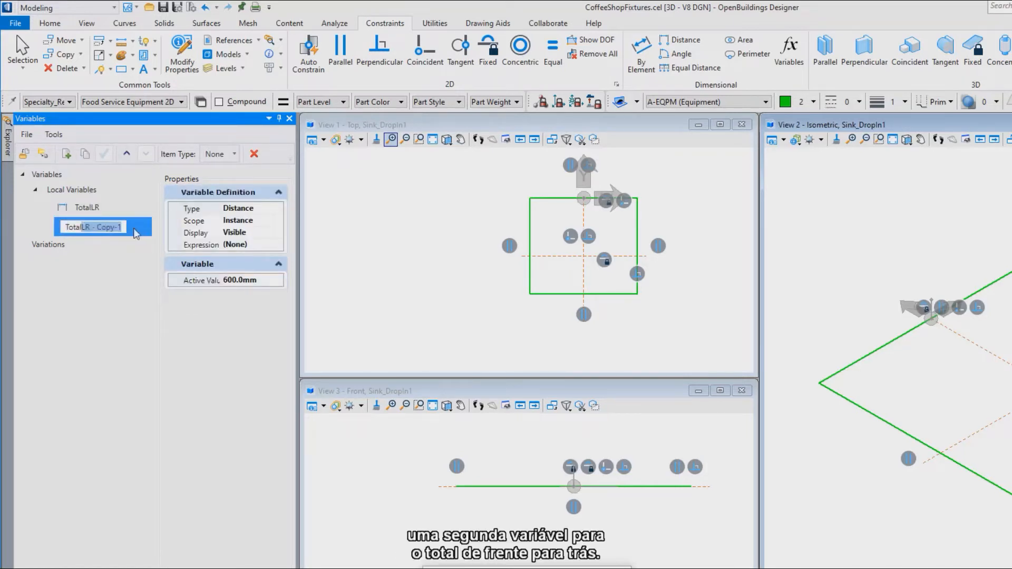
text(F)
key(Return)
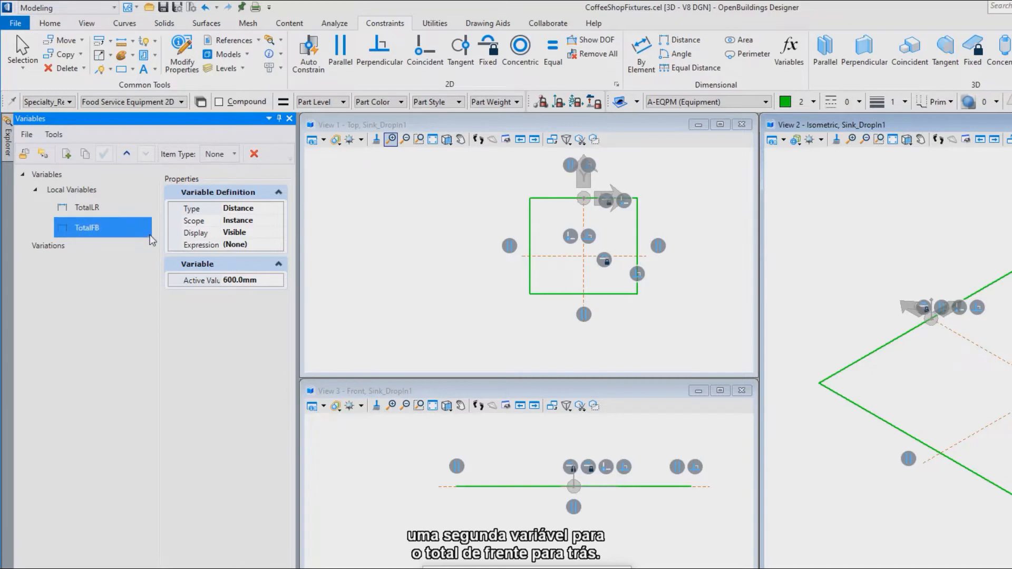
- Set the active value of the TotalFB variable to 500 mm
click(264, 281)
drag(263, 281, 223, 281)
text(5)
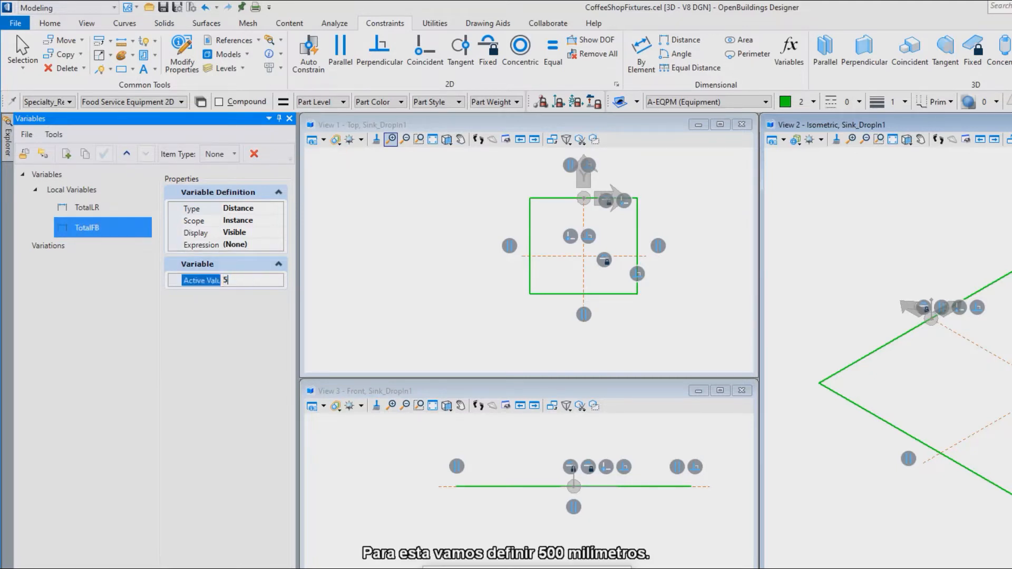
text(00)
key(Return)
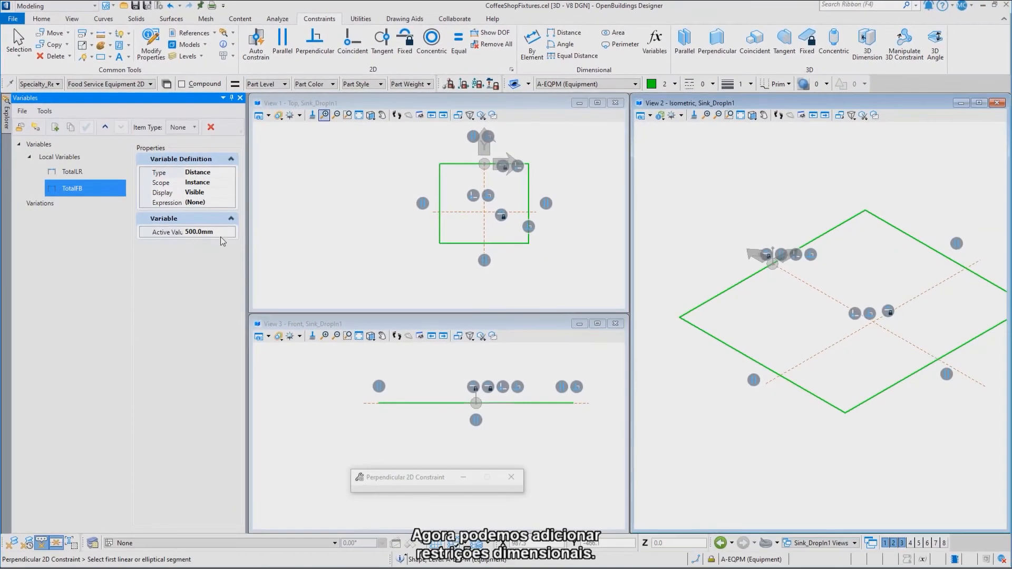
- Add a distance constraint between the outer rectangle's left and right edges, driven by the TotalLR variable
click(358, 116)
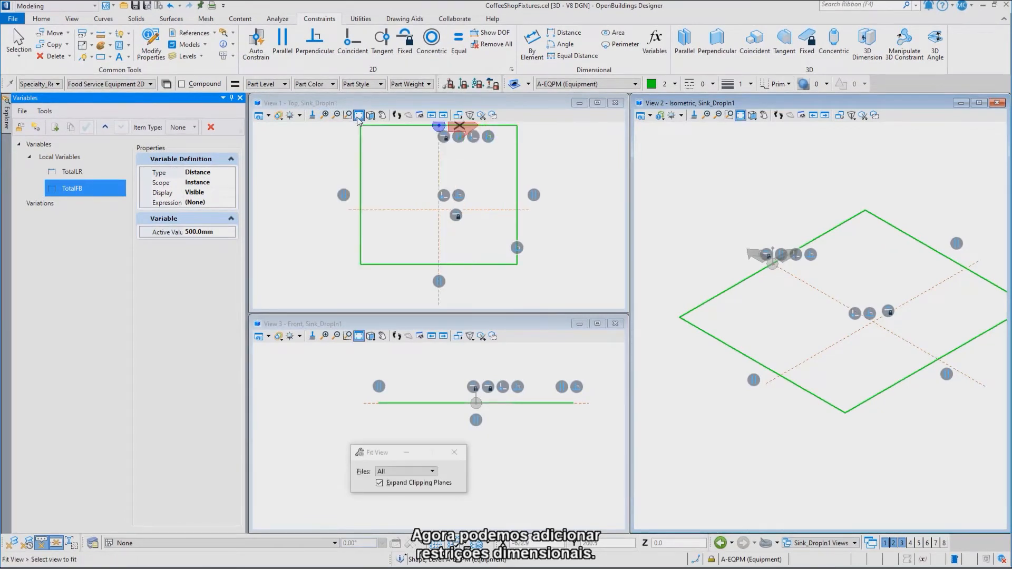
click(565, 35)
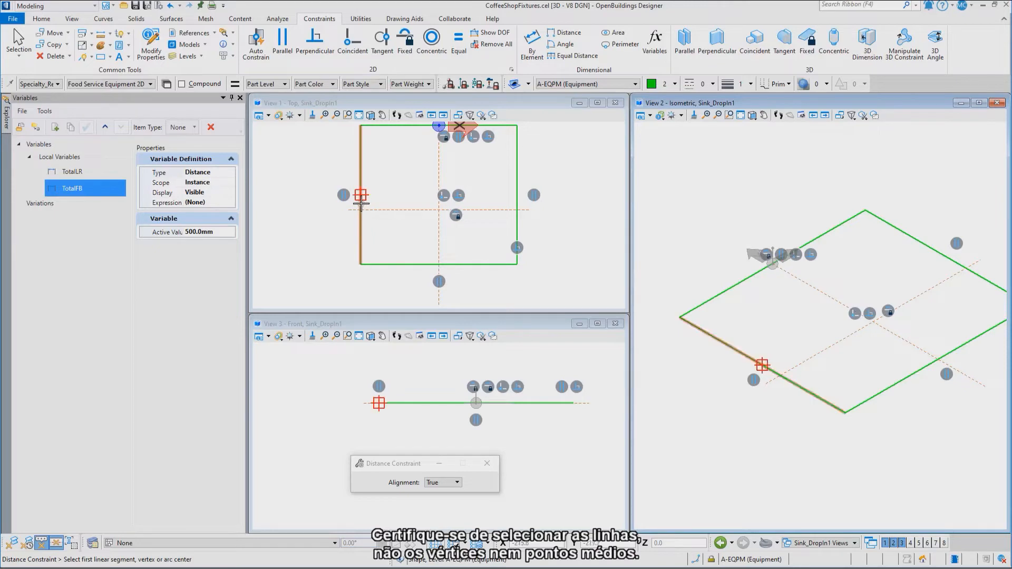
click(361, 233)
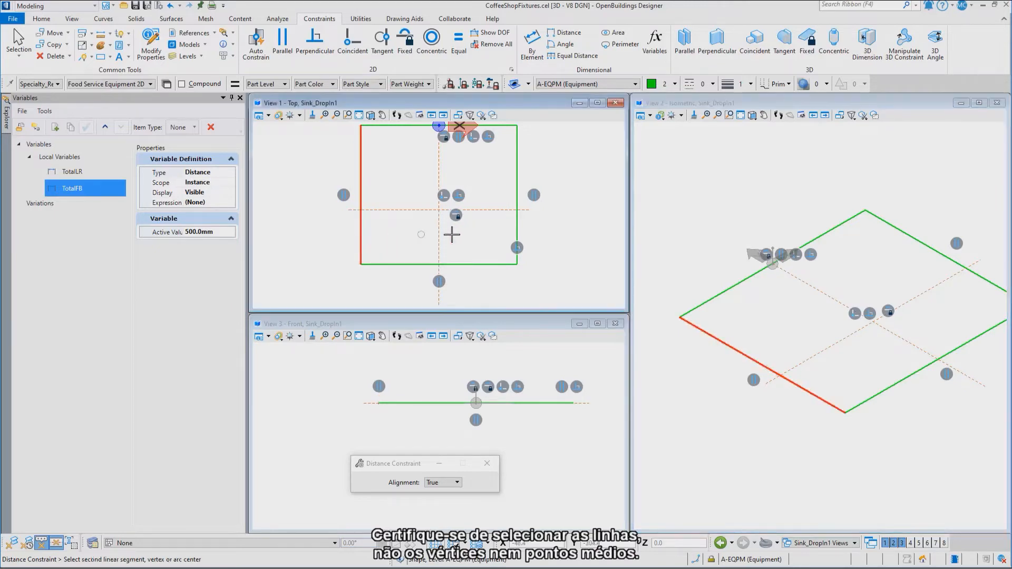
click(515, 226)
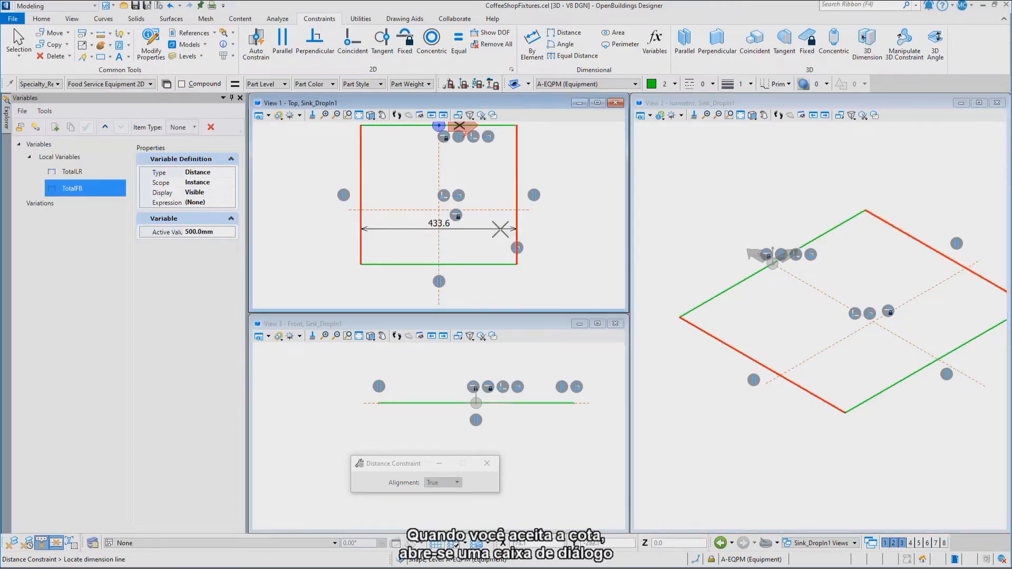
click(478, 245)
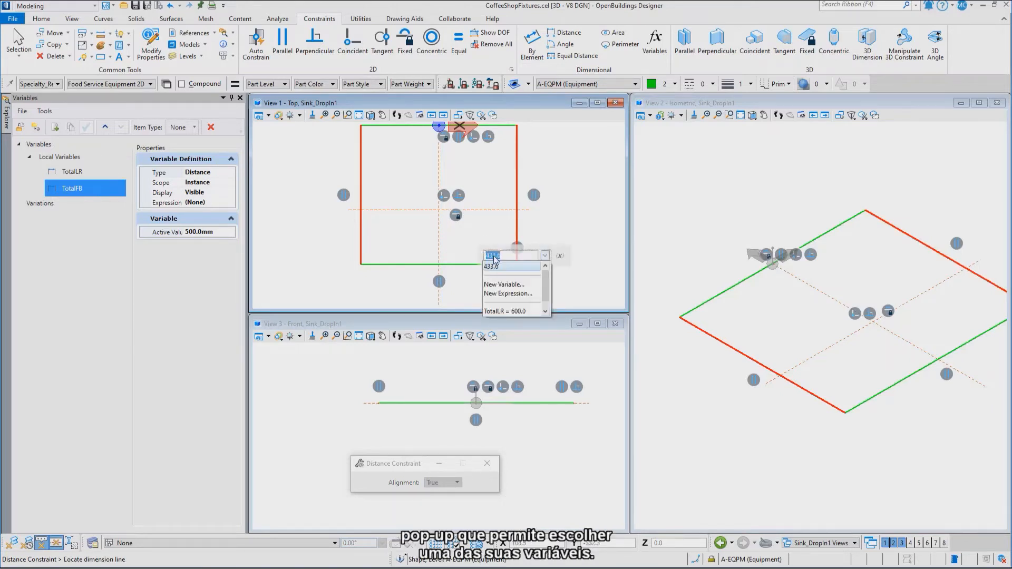
drag(548, 287, 546, 302)
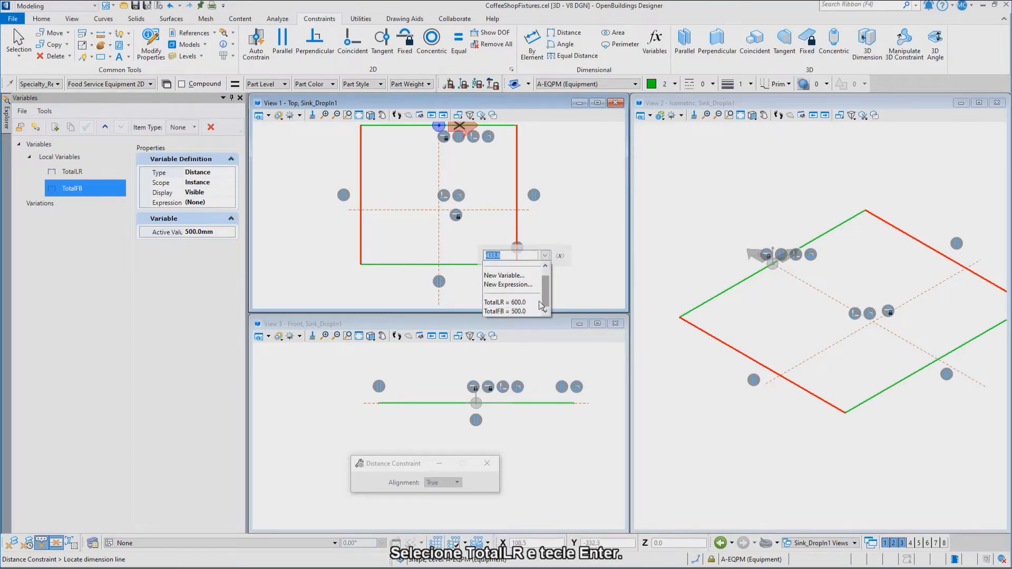
click(521, 303)
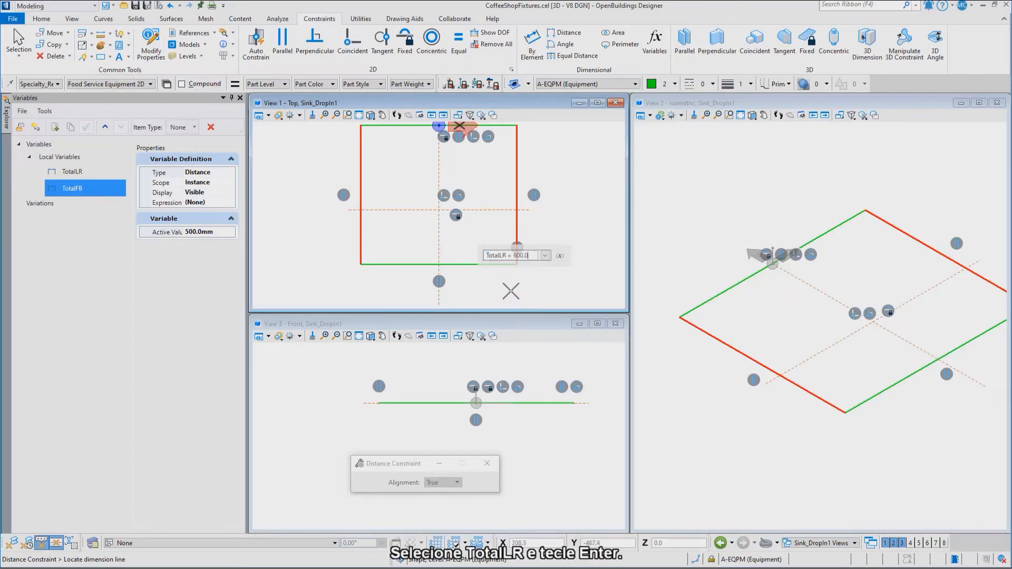
key(Return)
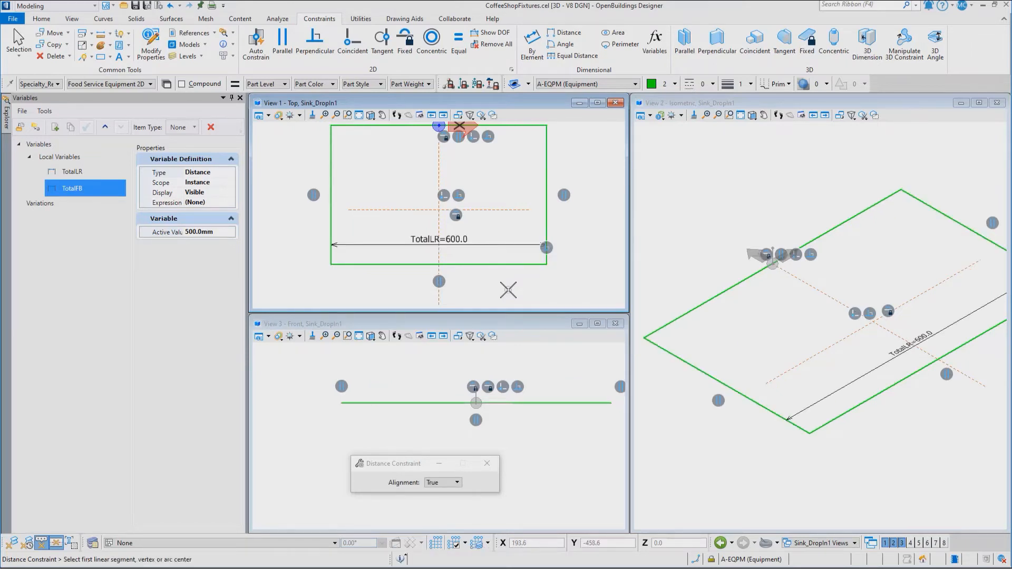
- Add a distance constraint between the outer rectangle's back and front edges, driven by the TotalFB variable
click(560, 36)
click(520, 127)
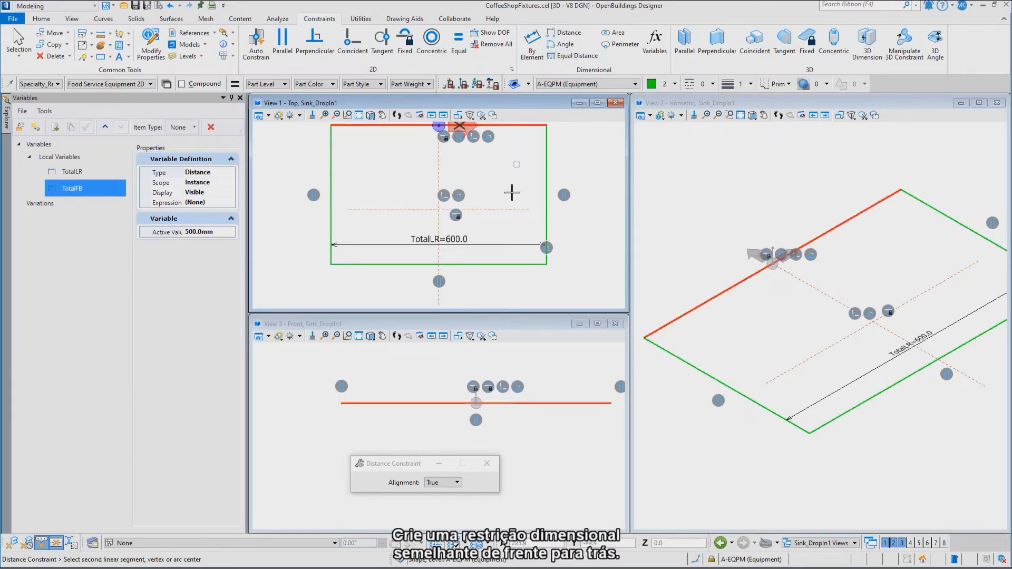
click(516, 264)
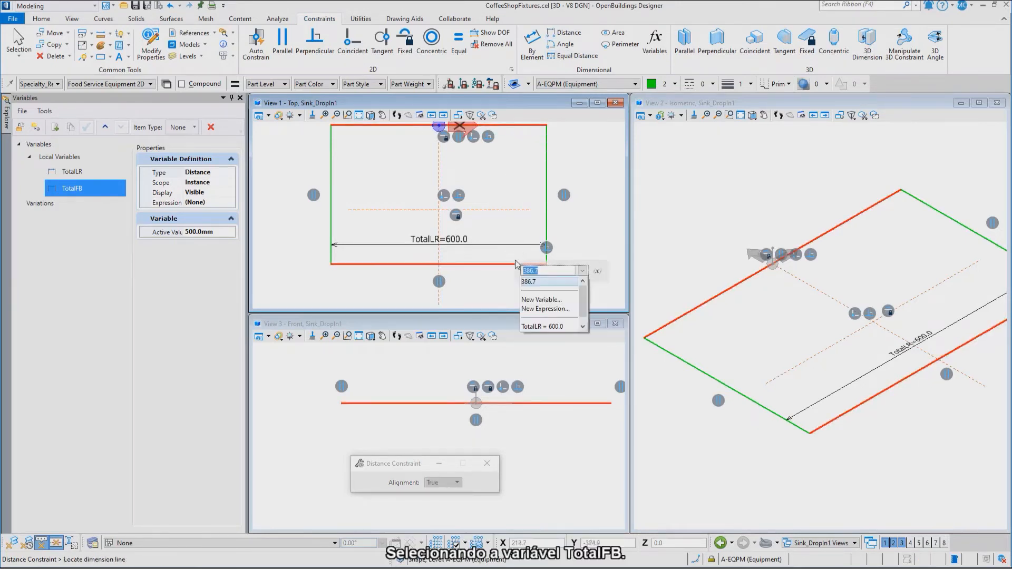
scroll(584, 309, down, 1)
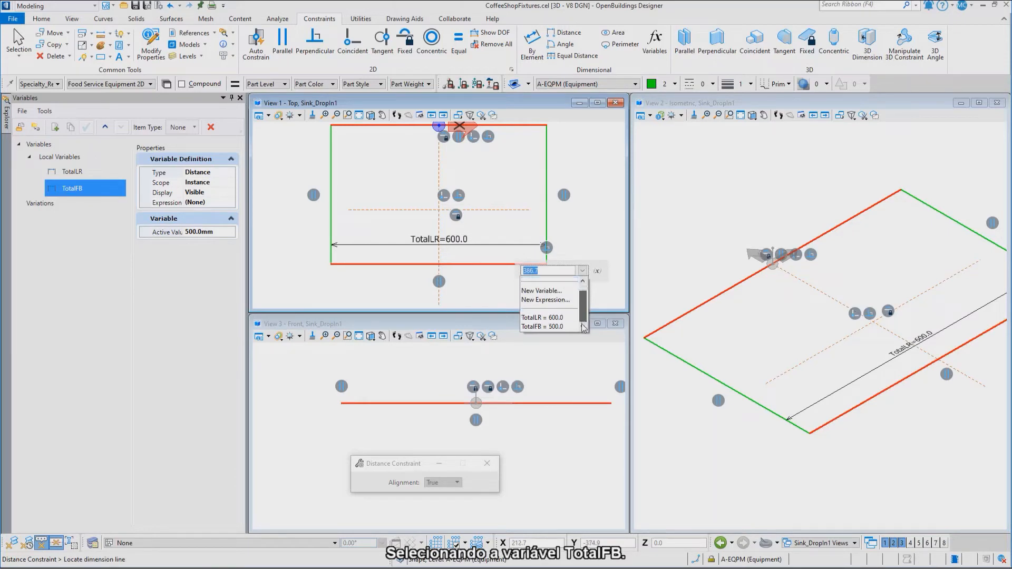
click(548, 326)
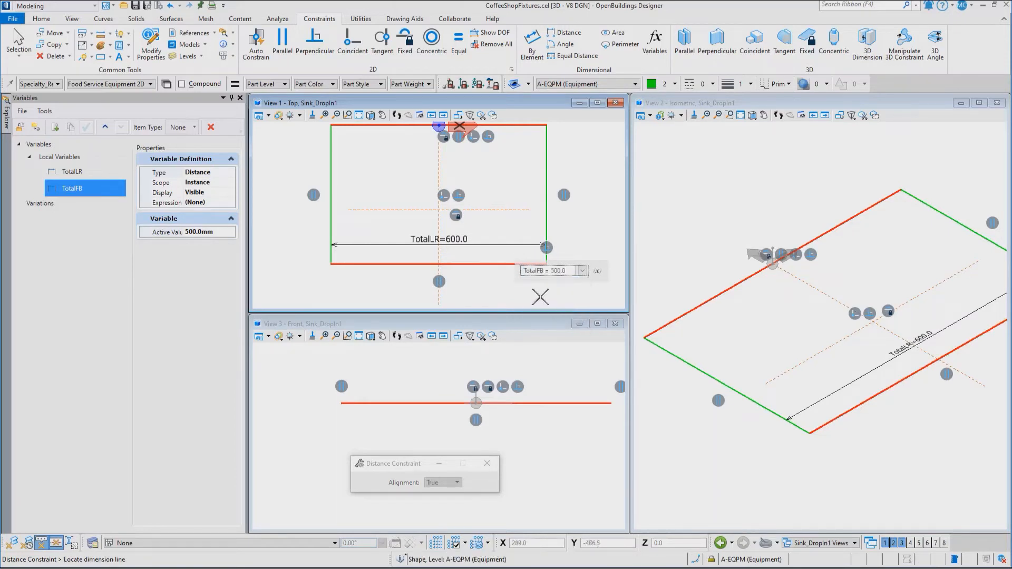
key(Return)
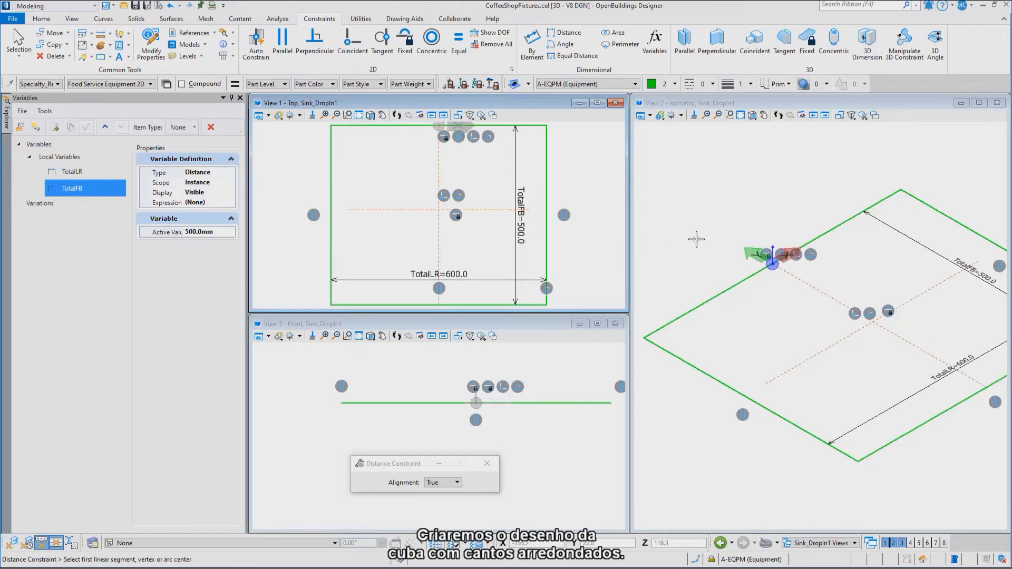
- Draw the bowl as a closed SmartLine rectangle about 380 mm long inside the outer outline, with Rounded vertices of 10 mm radius
key(space)
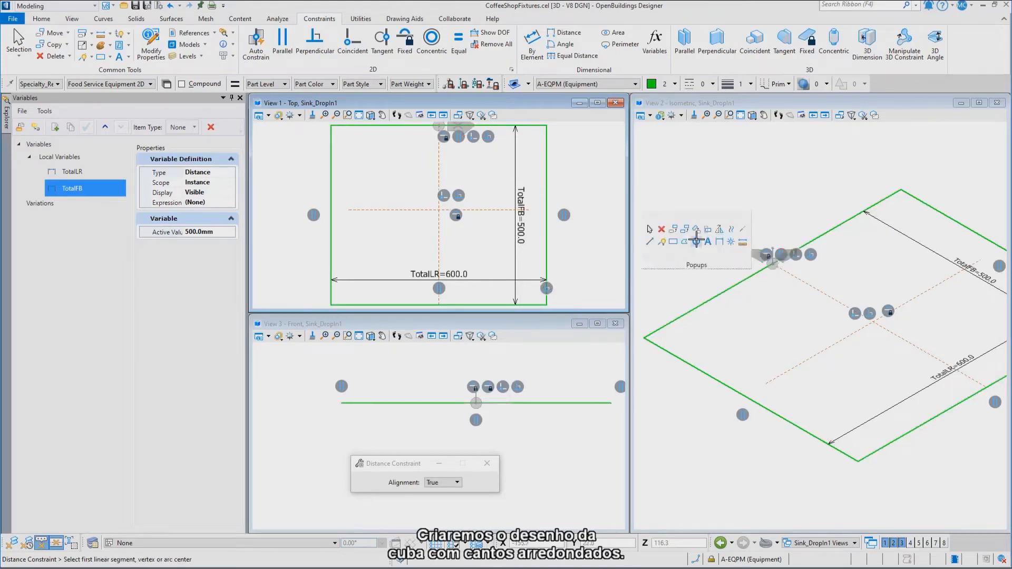
click(662, 243)
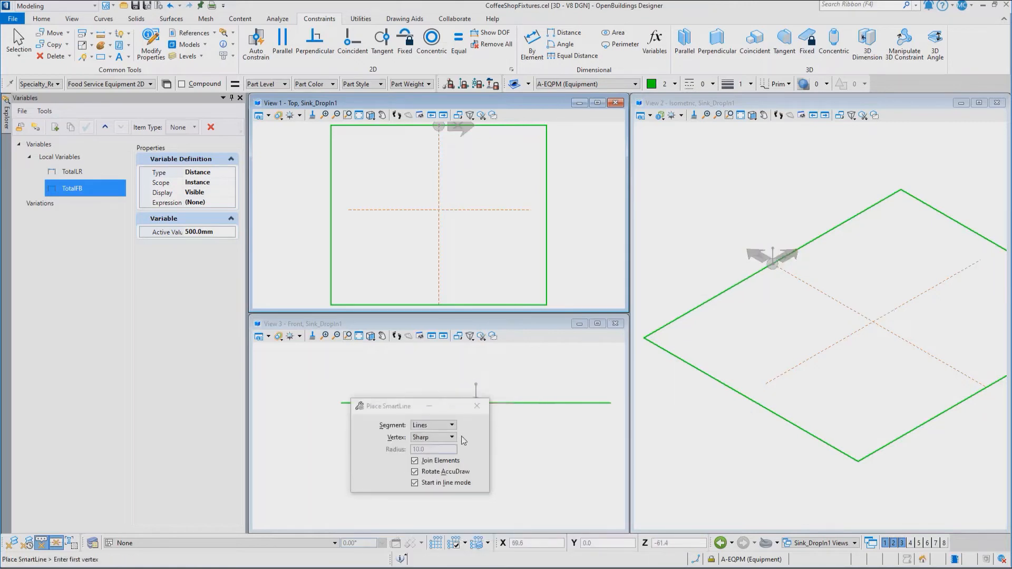
click(447, 438)
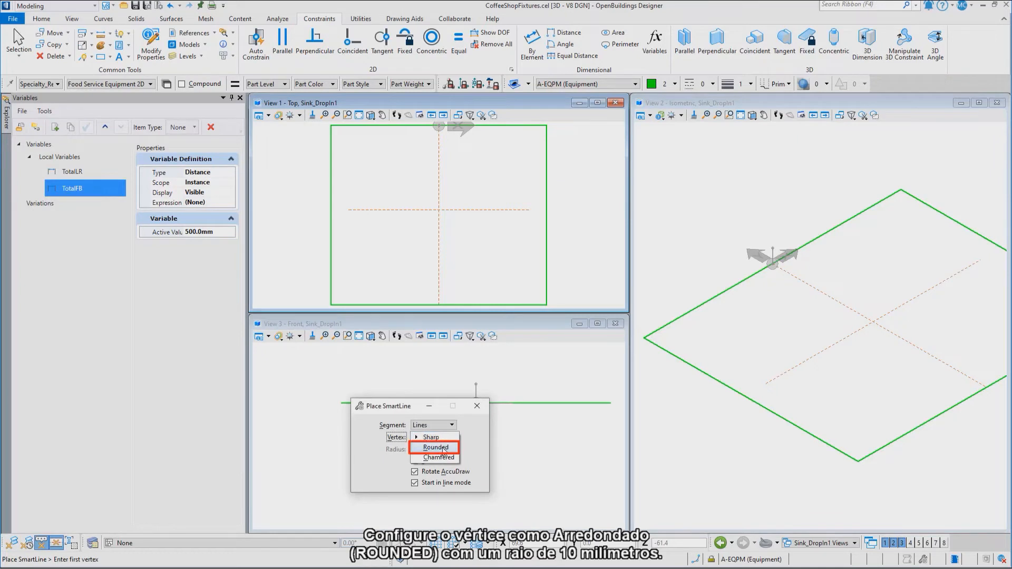
click(443, 447)
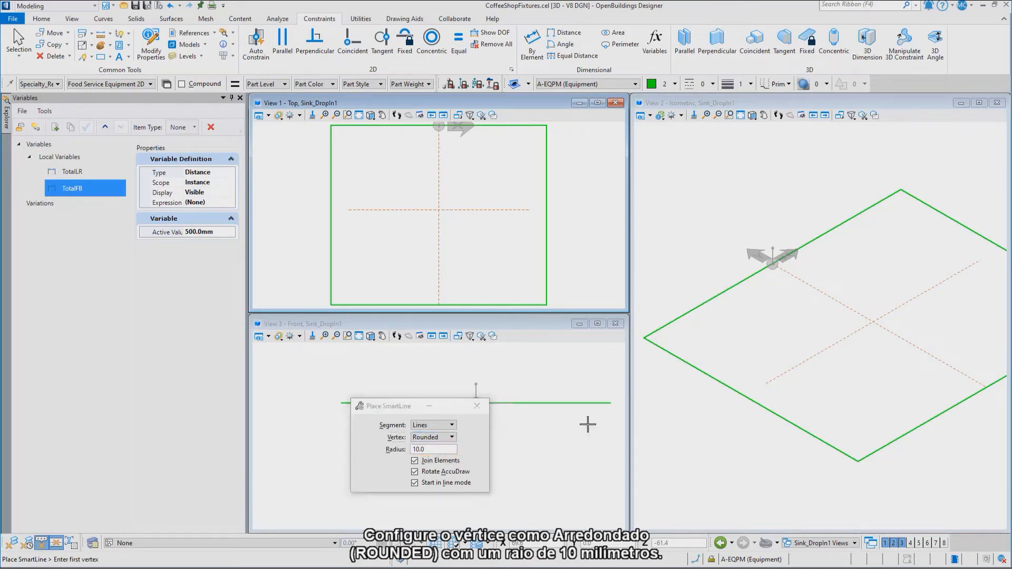
click(750, 343)
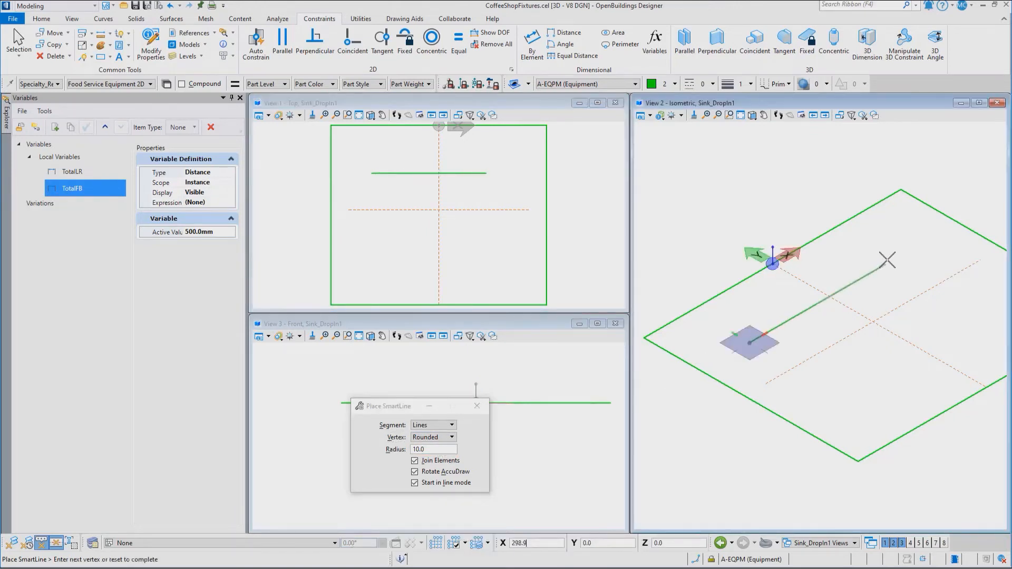
click(913, 249)
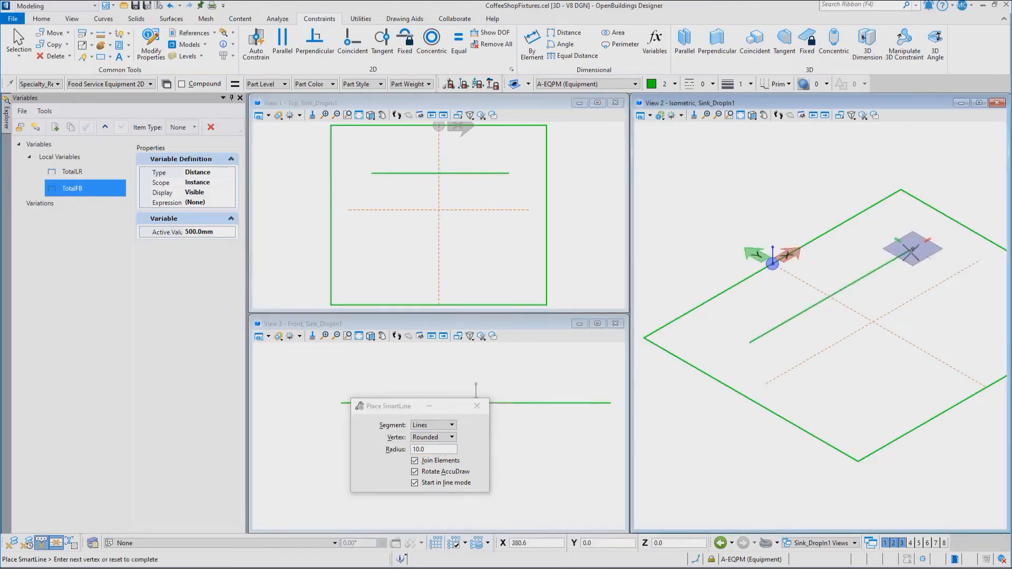
click(999, 300)
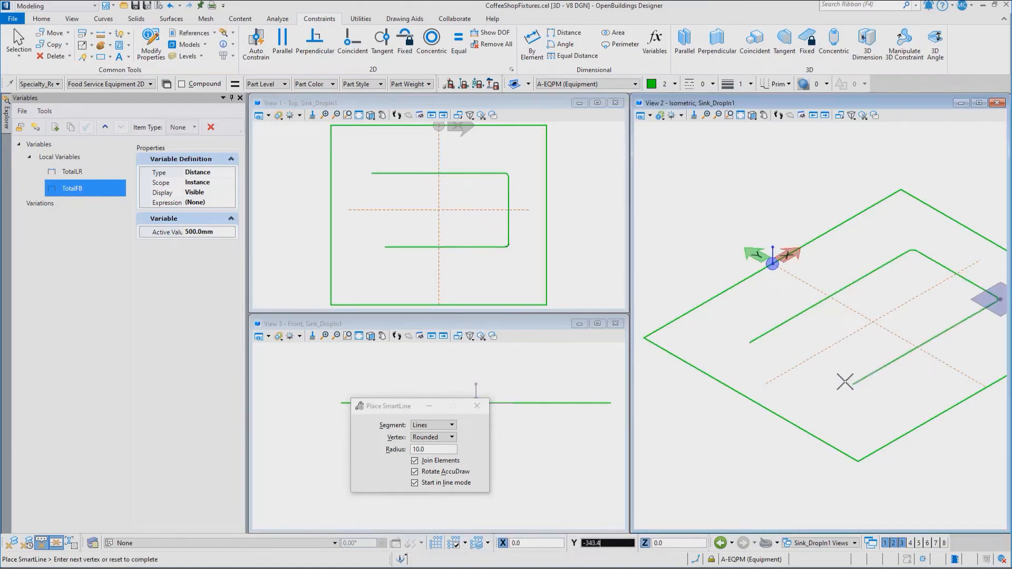
click(753, 343)
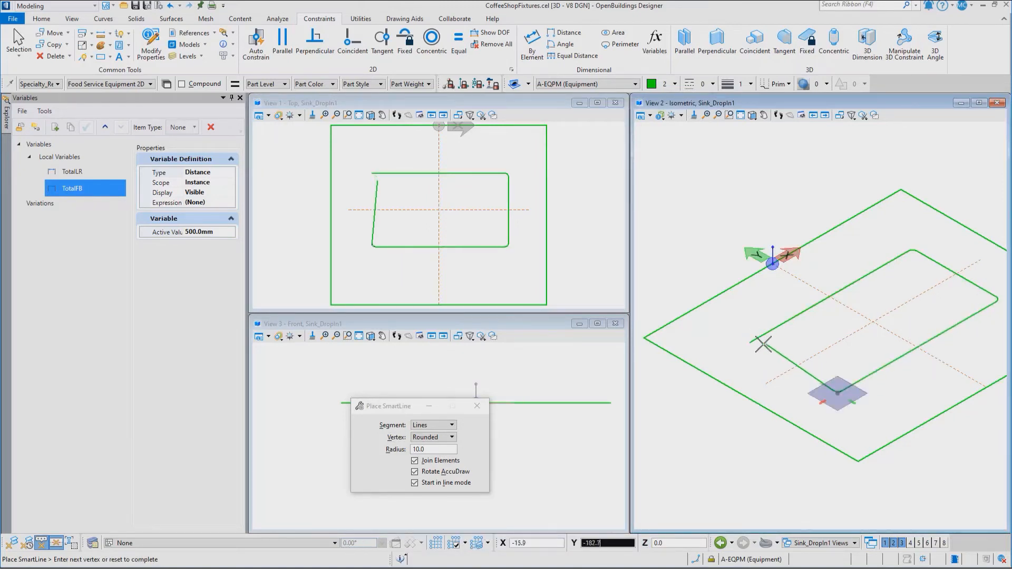
click(753, 343)
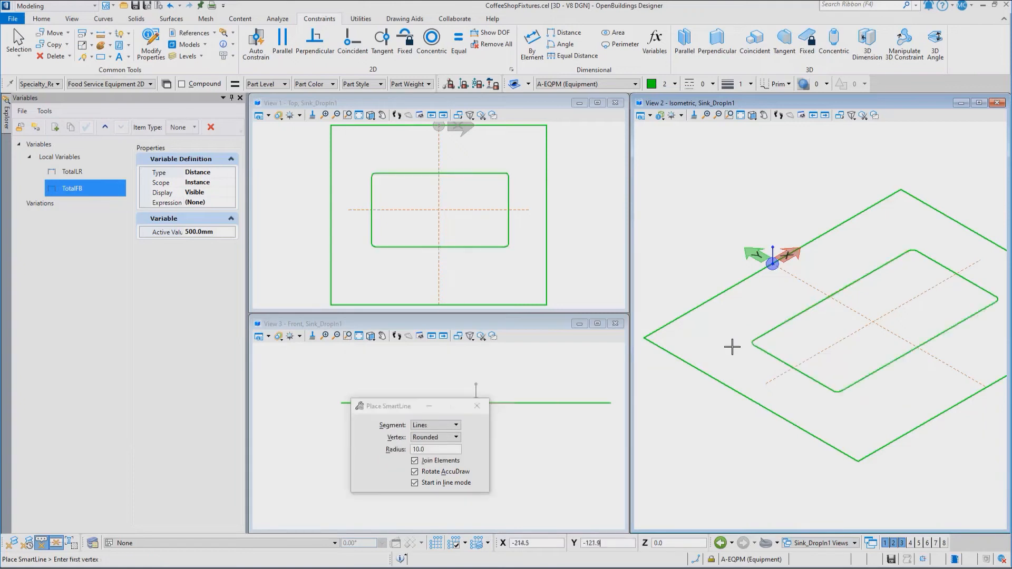
- Apply automatic 2D constraints to the rounded bowl shape
click(256, 45)
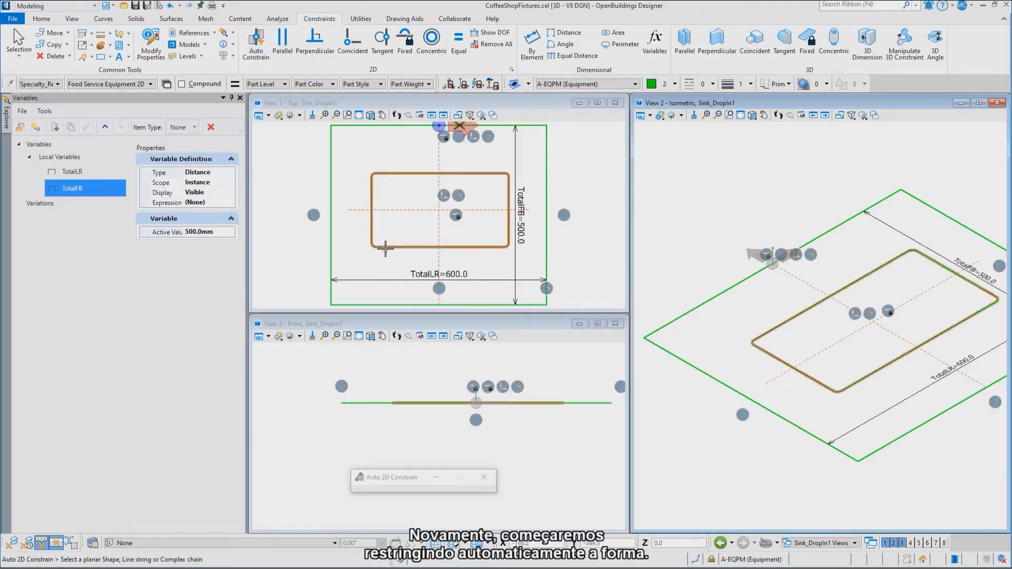
click(385, 248)
click(374, 262)
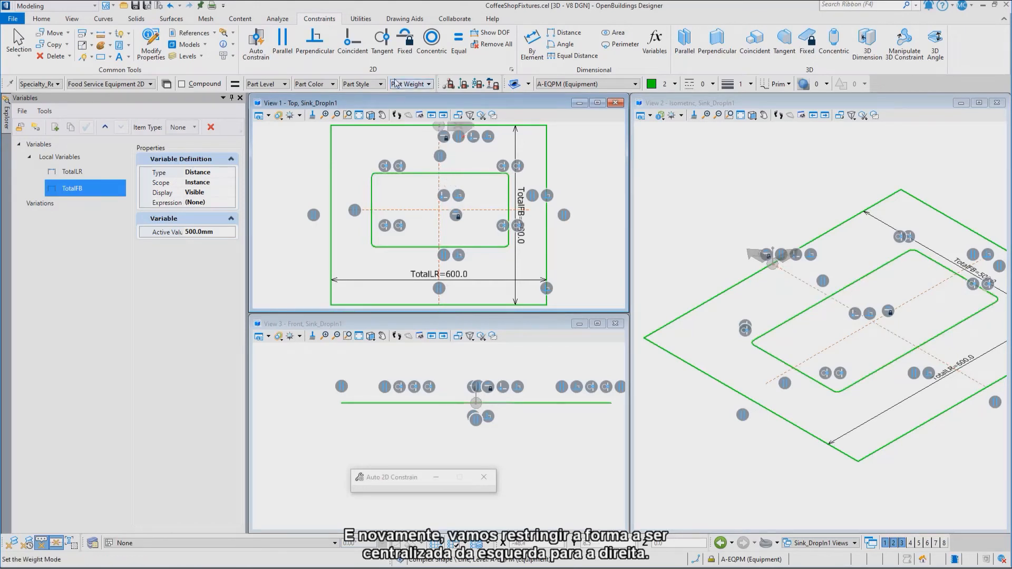
- Centre the bowl left to right with a coincident 2D constraint between the front-to-back construction line and the bowl's back edge
click(352, 49)
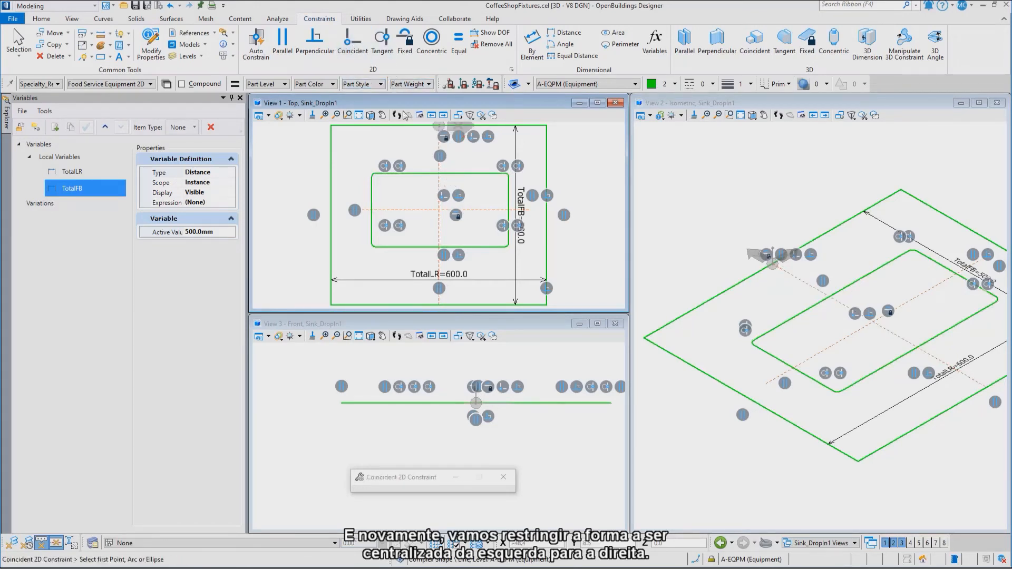
click(437, 184)
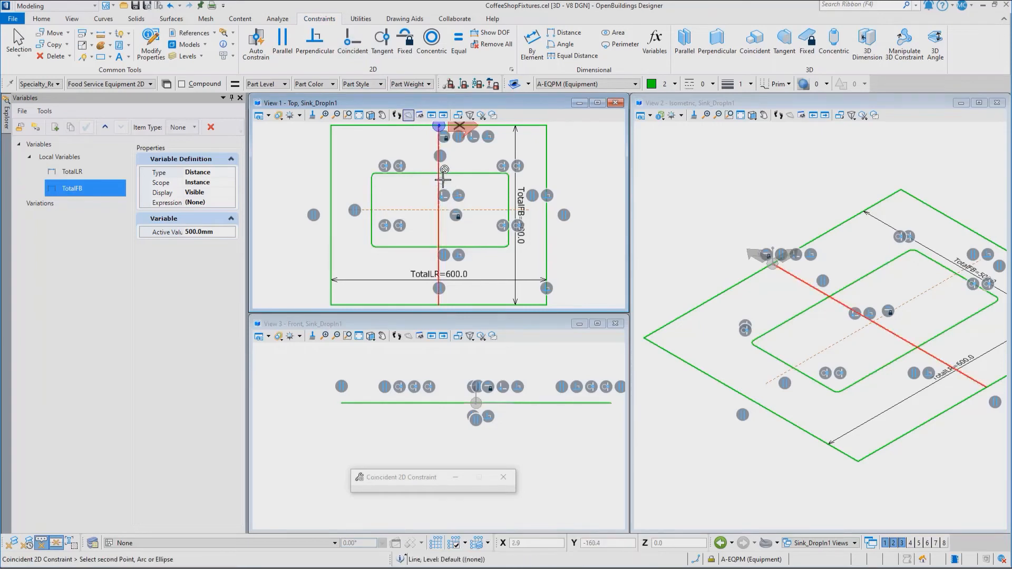
click(467, 196)
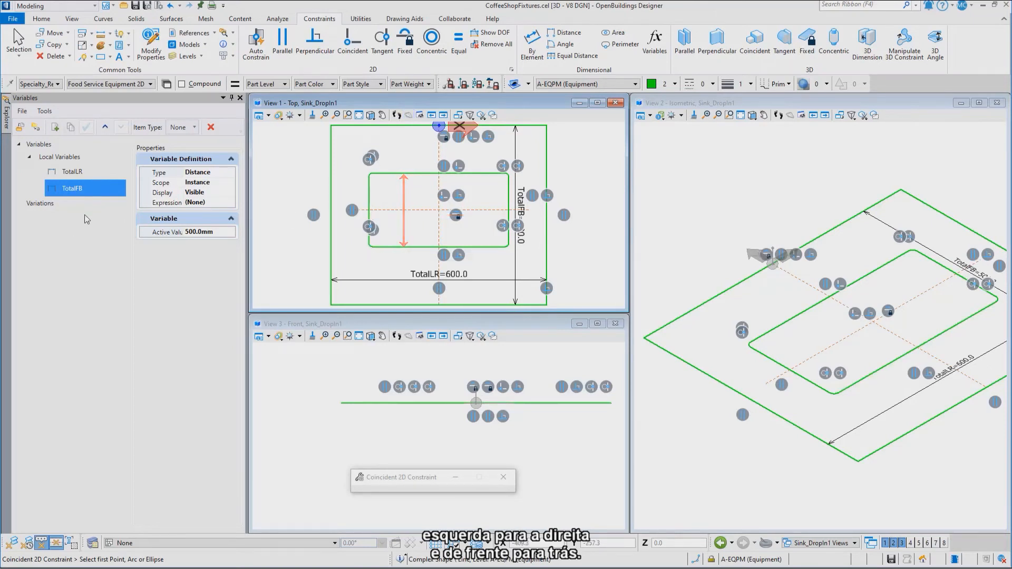
- Duplicate the TotalLR variable as BowlLR and set its active value to 400 mm
click(80, 174)
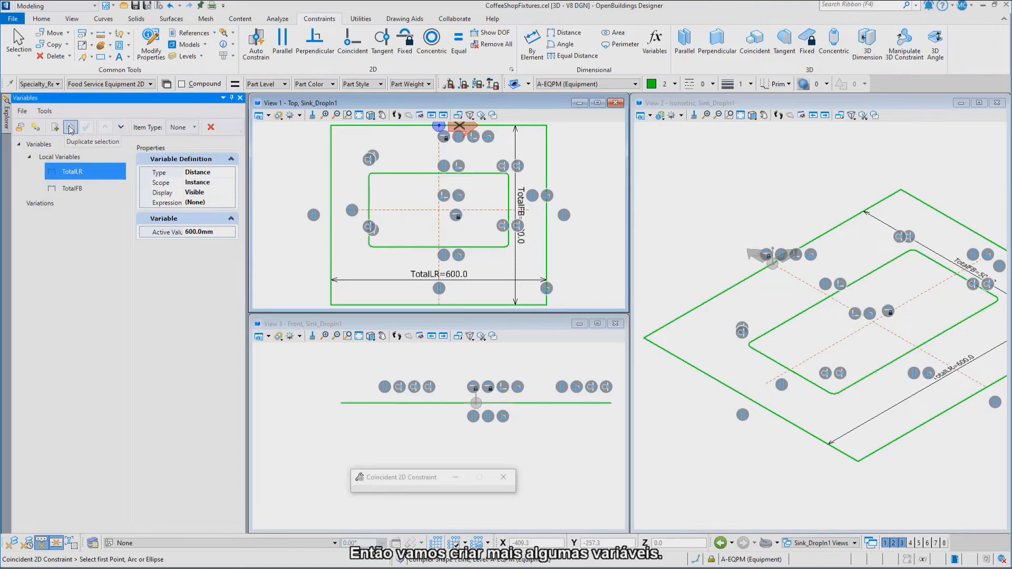
click(71, 129)
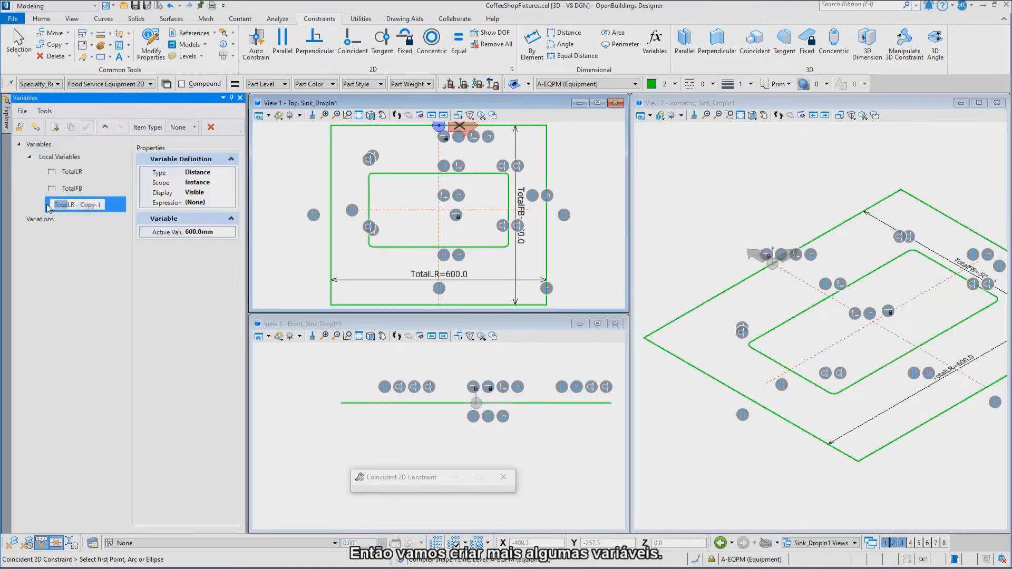
text(BowlLR)
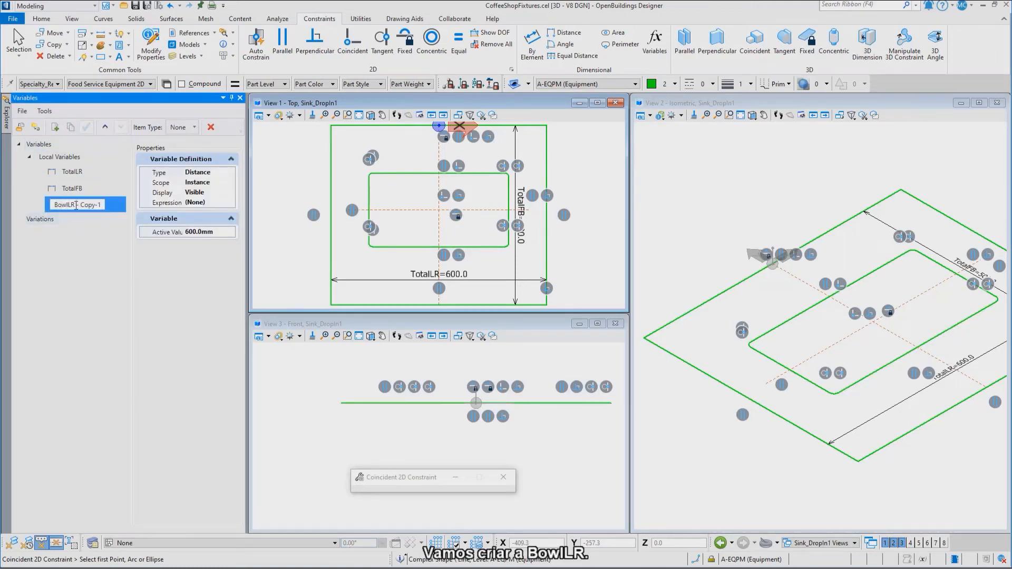
key(Delete)
key(Delete)
key(Delete)
key(Delete)
key(Delete)
key(Delete)
key(Return)
click(203, 232)
text(400)
key(Return)
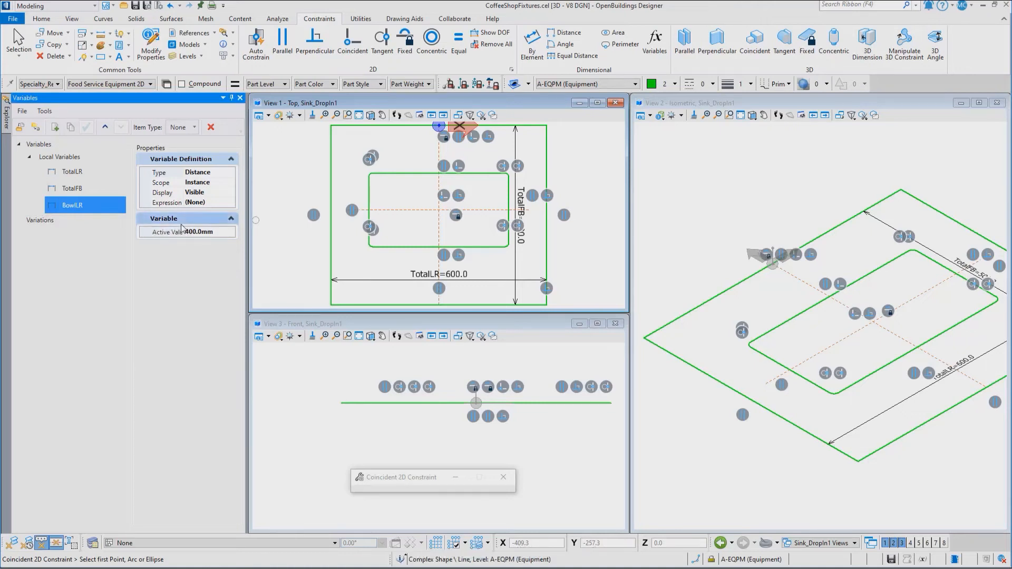
- Duplicate the BowlLR variable as BowlFB and set its active value to 350 mm
click(70, 127)
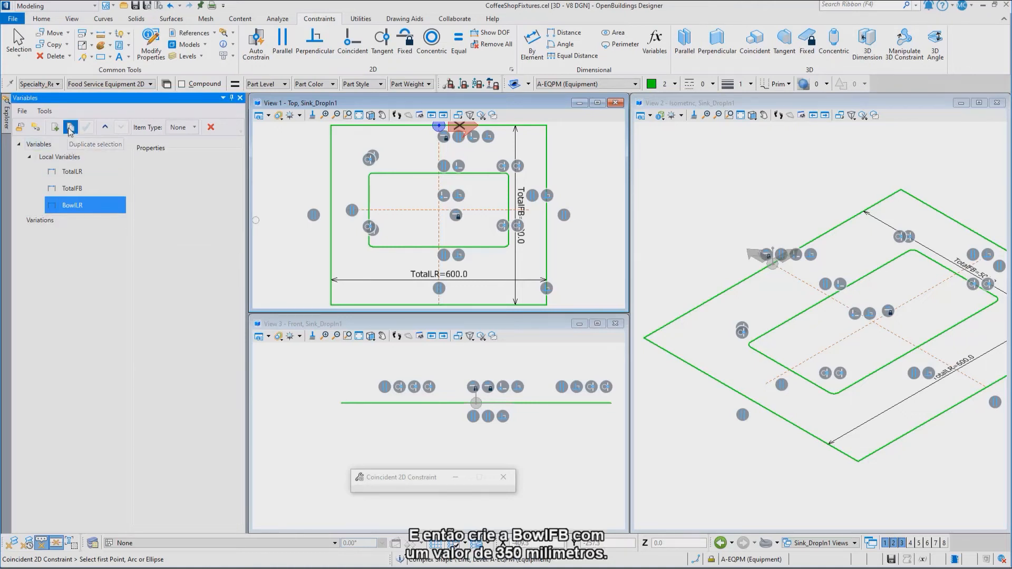
text(BowlFB)
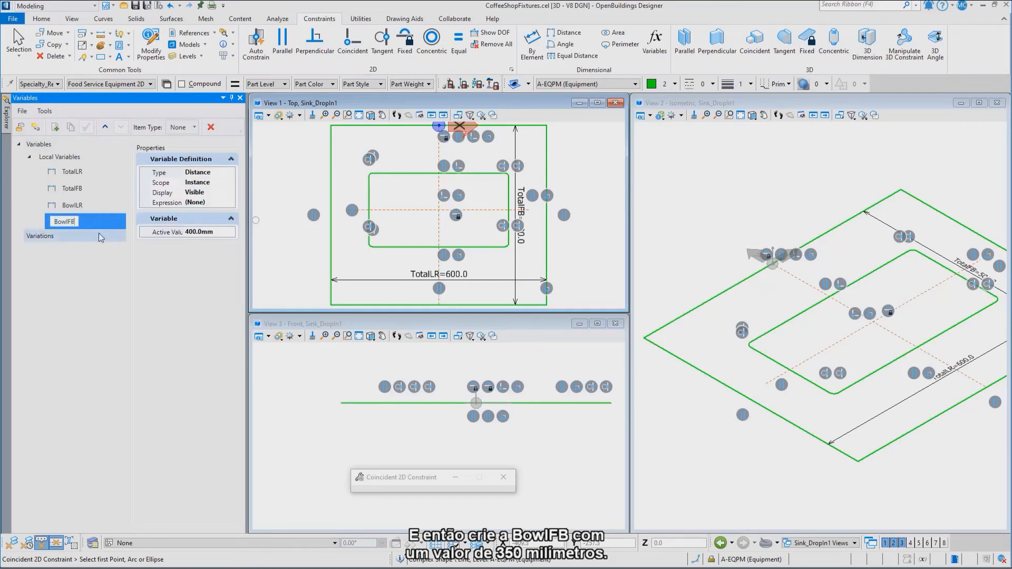
key(Return)
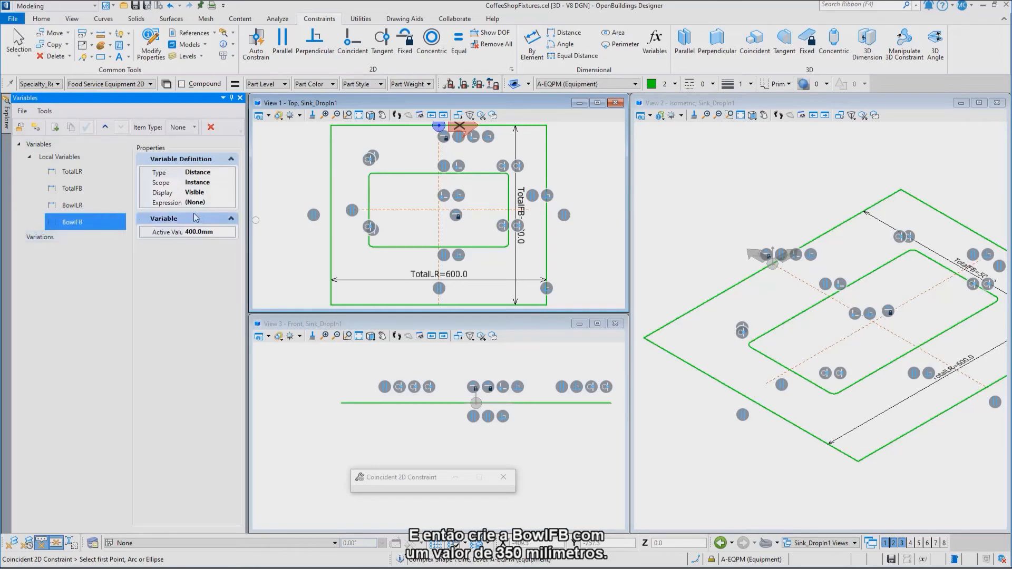
drag(219, 232, 200, 232)
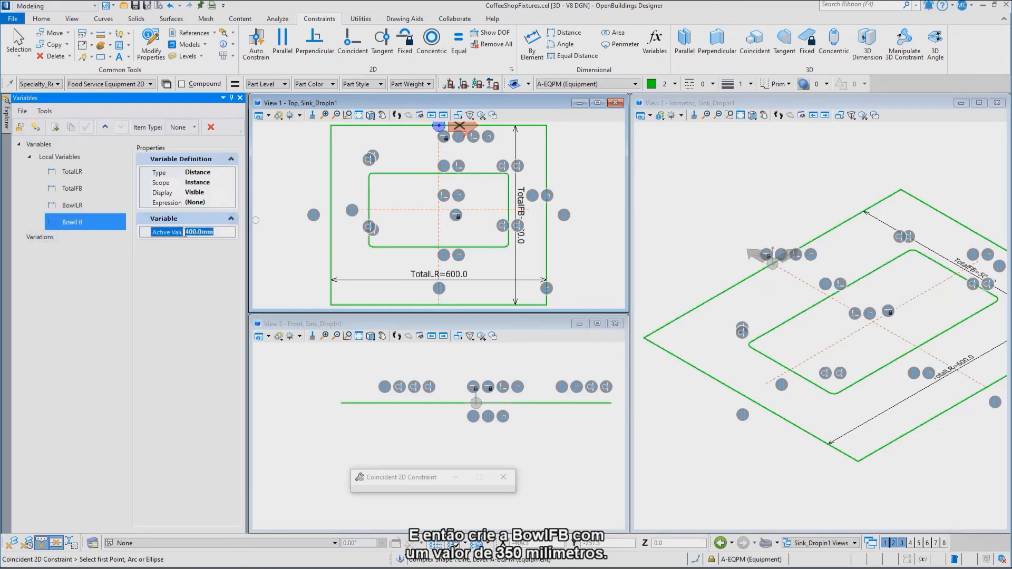
text(350)
key(Return)
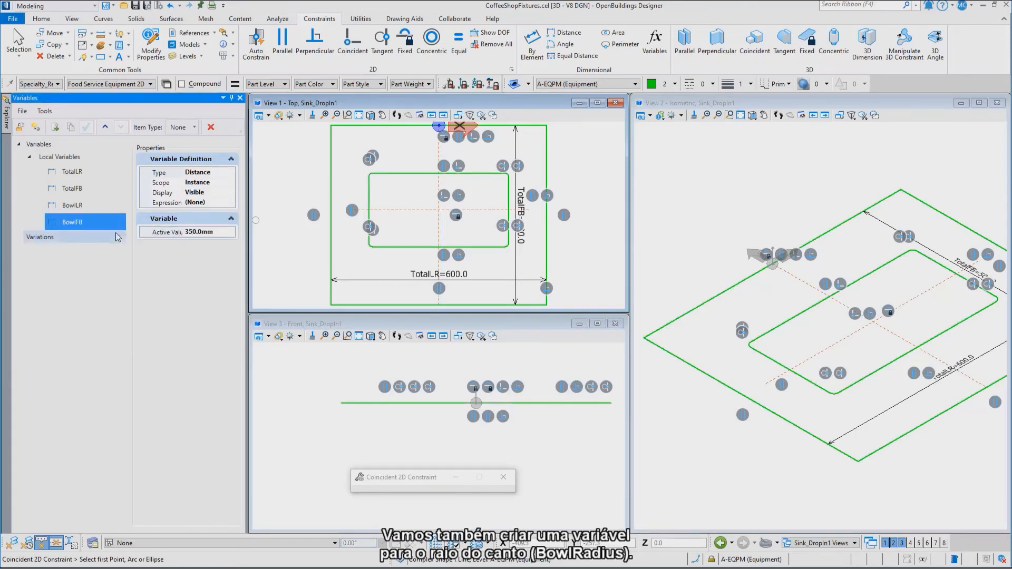
- Duplicate the BowlFB variable as BowlRadius and set its active value to 15 mm
click(71, 129)
click(73, 239)
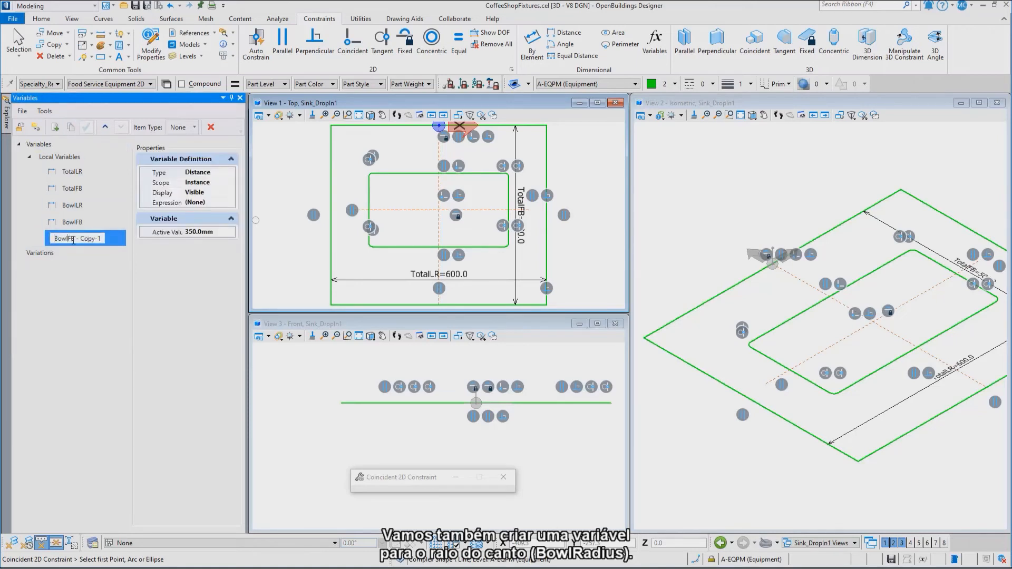
drag(69, 238, 102, 240)
text(Radius)
drag(217, 232, 185, 231)
text(1)
key(Return)
- Create a new distance variable named Edge with an active value of 35 mm
click(55, 129)
text(Edge)
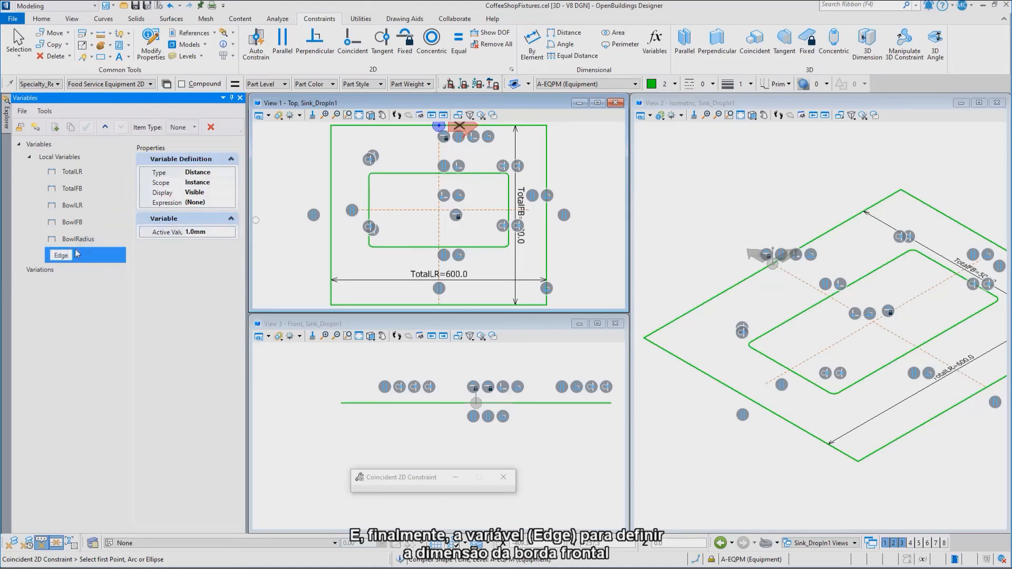
key(Return)
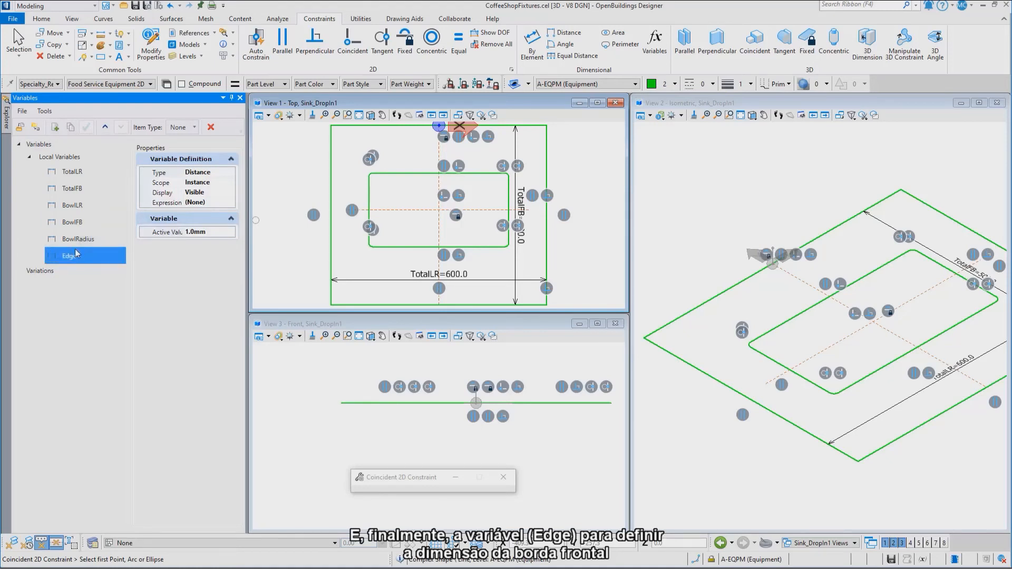
click(209, 233)
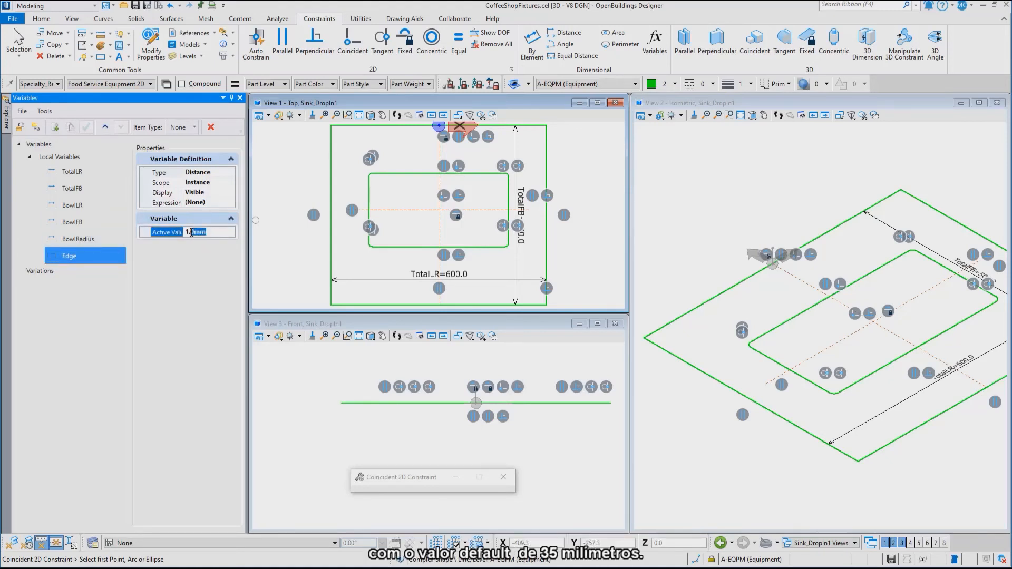
text(35)
key(Return)
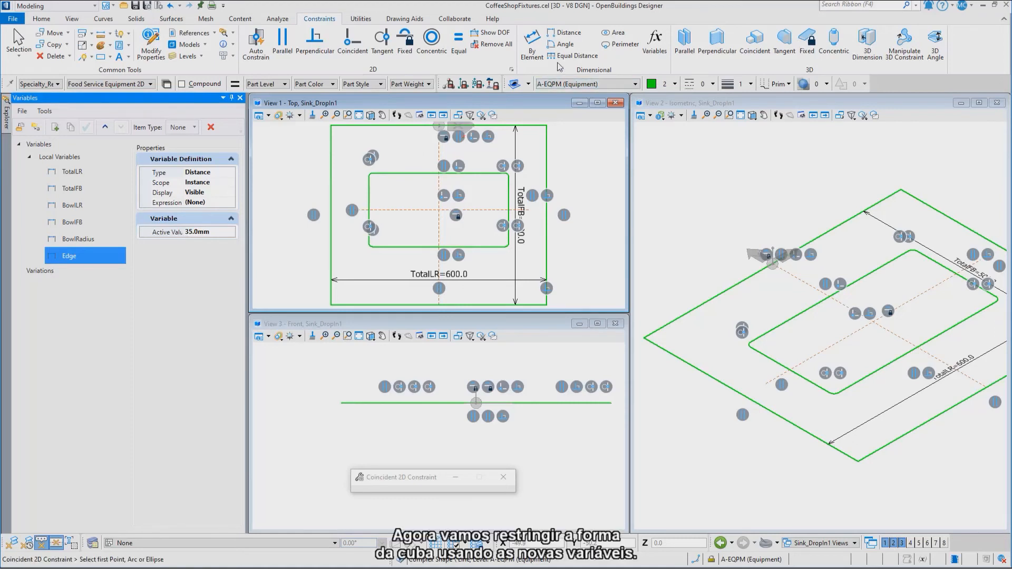
- Add a distance constraint between the bowl's left and right edges, driven by the BowlLR variable
click(578, 37)
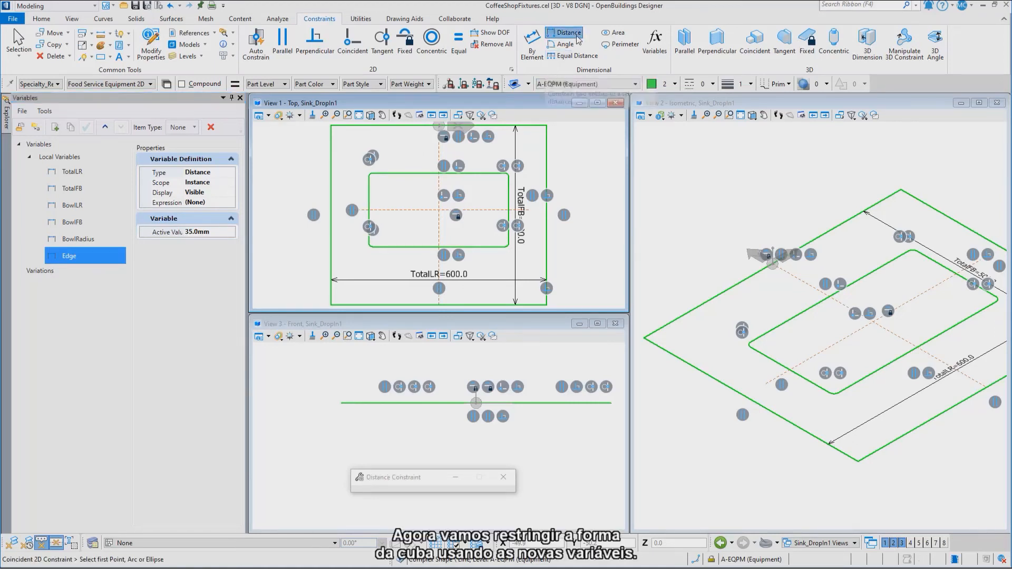
click(370, 193)
click(506, 188)
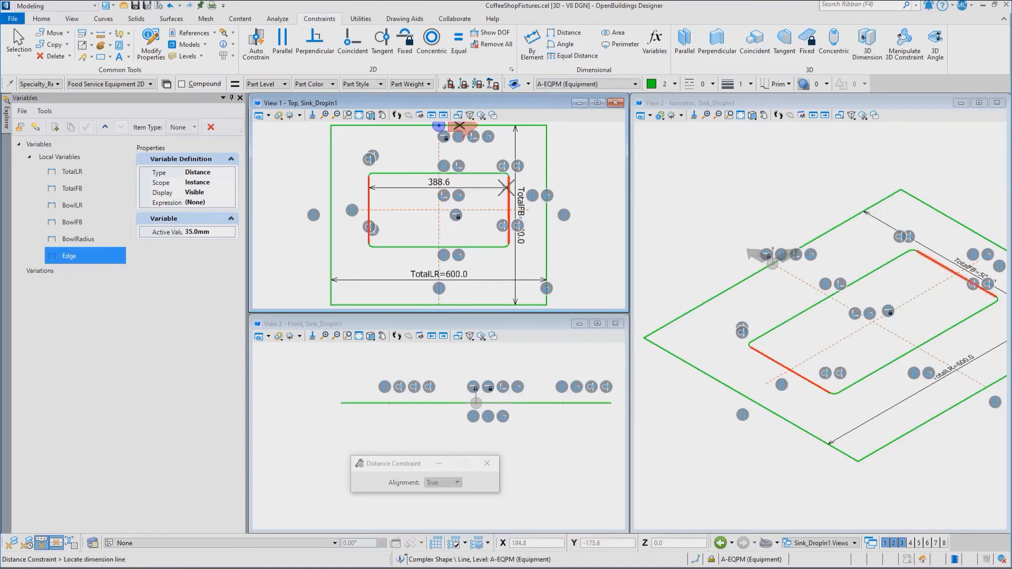
click(493, 198)
drag(561, 230, 556, 253)
click(527, 231)
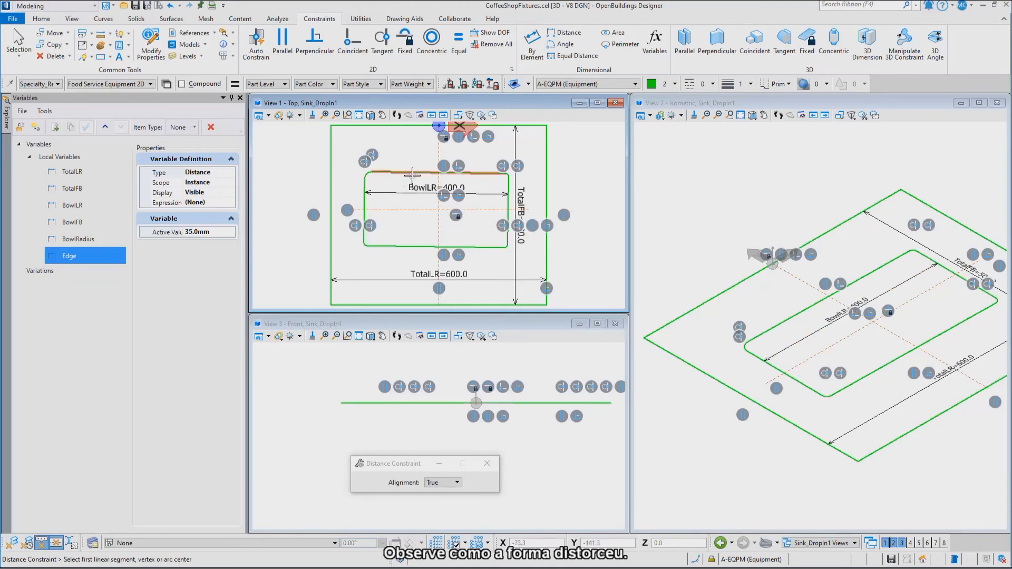
- Apply a perpendicular 2D constraint between the front-to-back construction line and the bowl's back edge
click(323, 46)
click(438, 150)
click(414, 170)
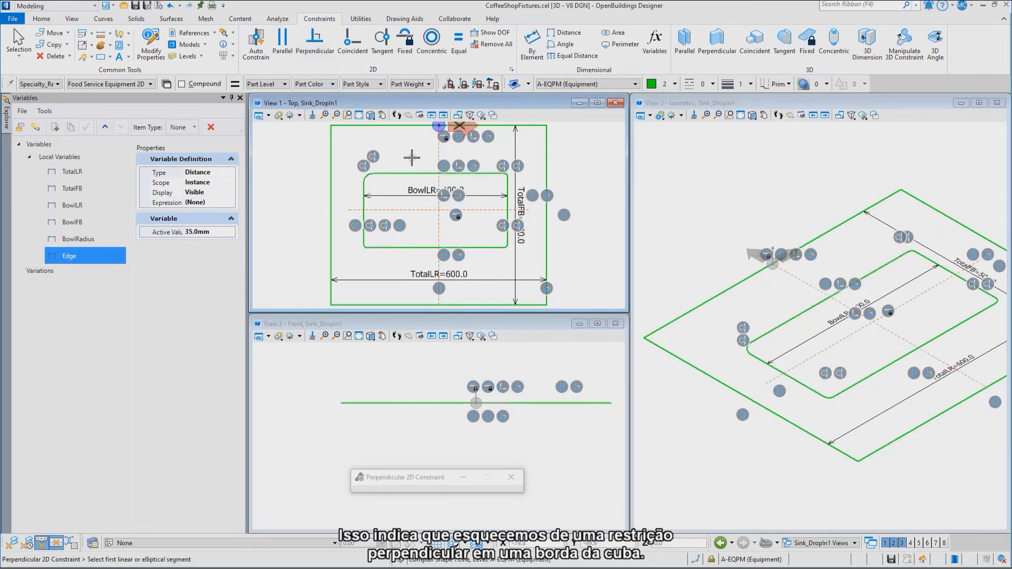
- Add a distance constraint between the bowl's back and front edges, driven by the BowlFB variable
click(567, 33)
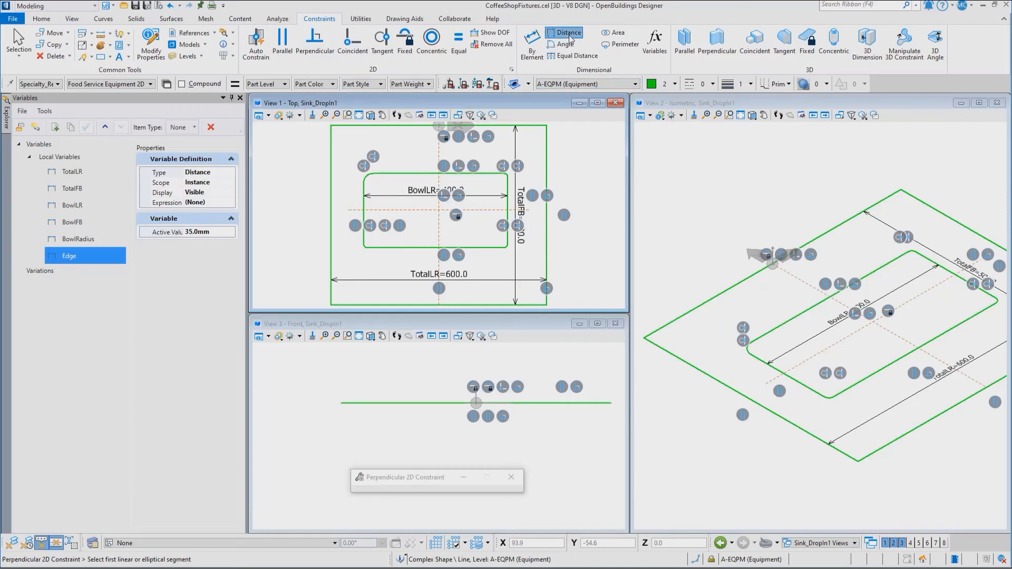
click(409, 172)
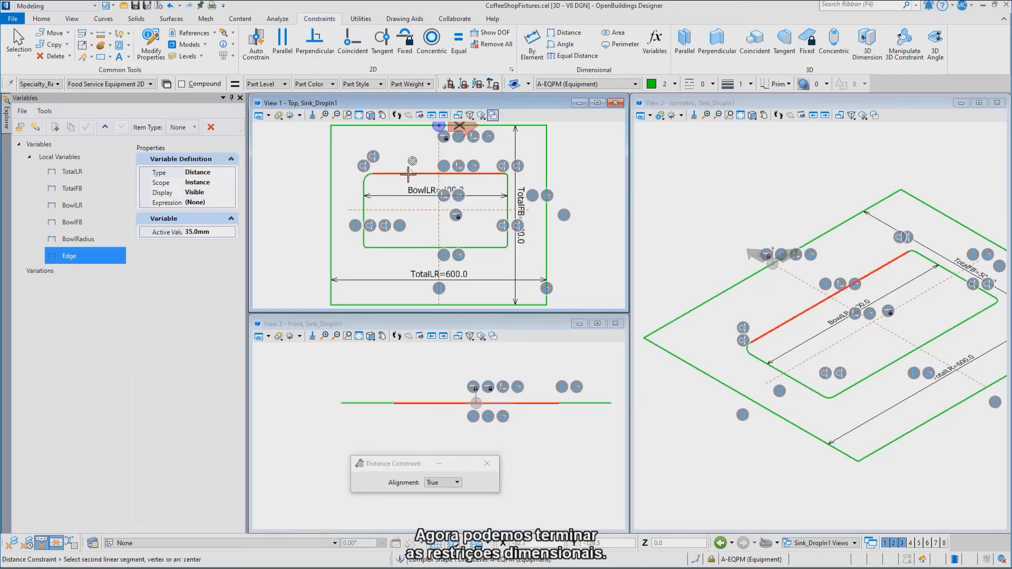
click(401, 246)
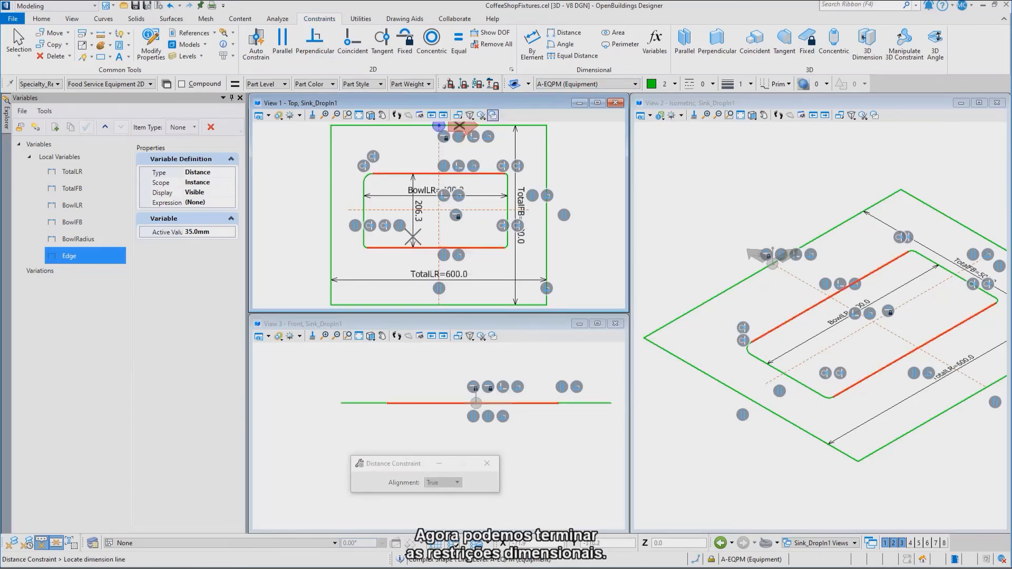
click(413, 235)
drag(481, 278, 481, 291)
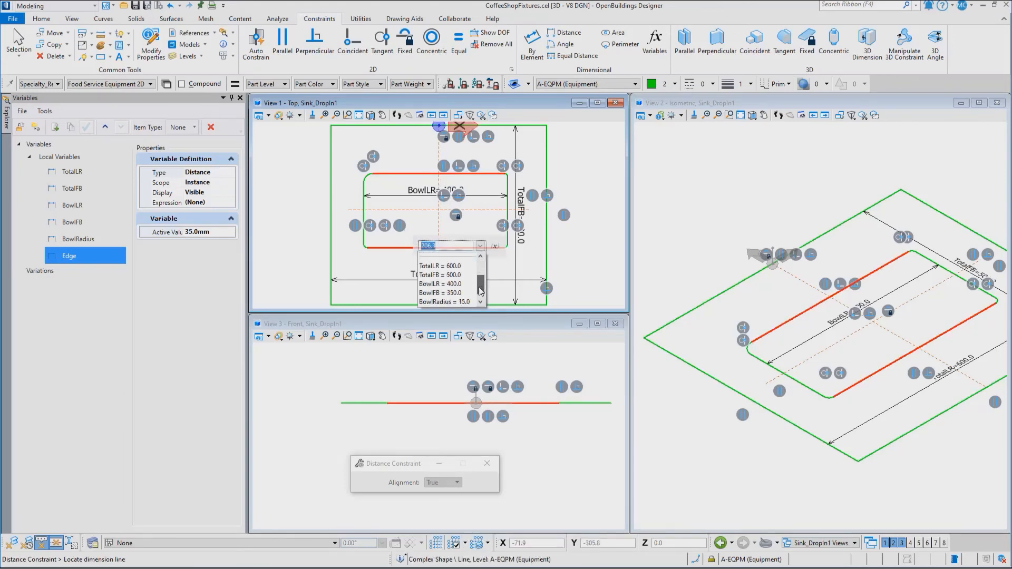
click(453, 293)
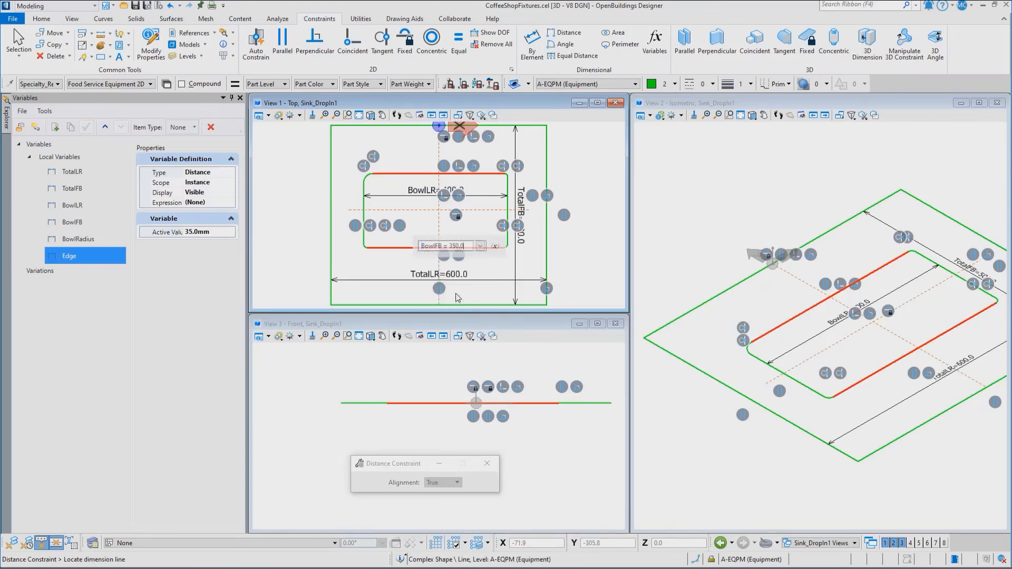
click(406, 262)
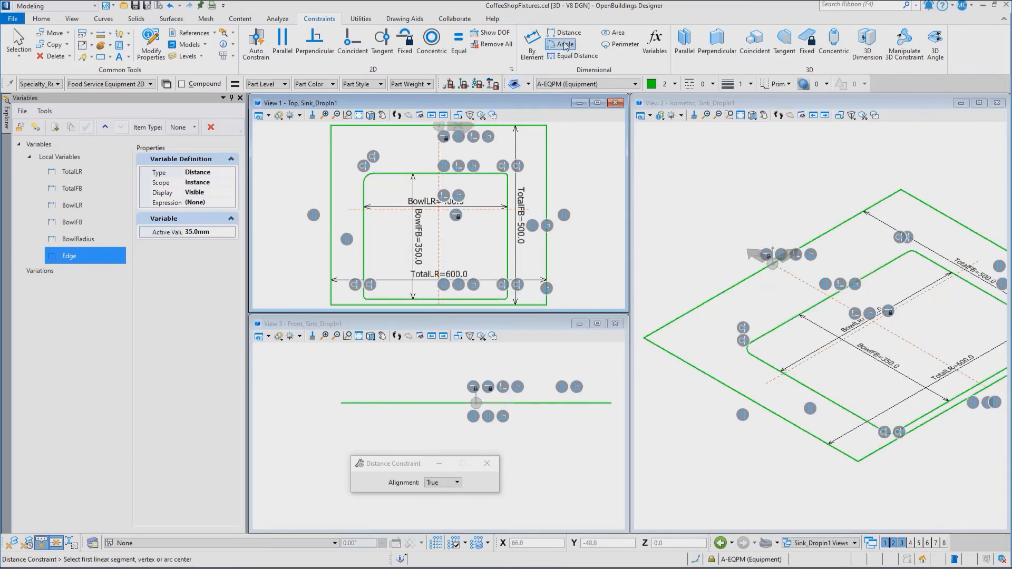
- Constrain the radius of the bowl's back-left corner arc by element, driven by the BowlRadius variable
click(533, 57)
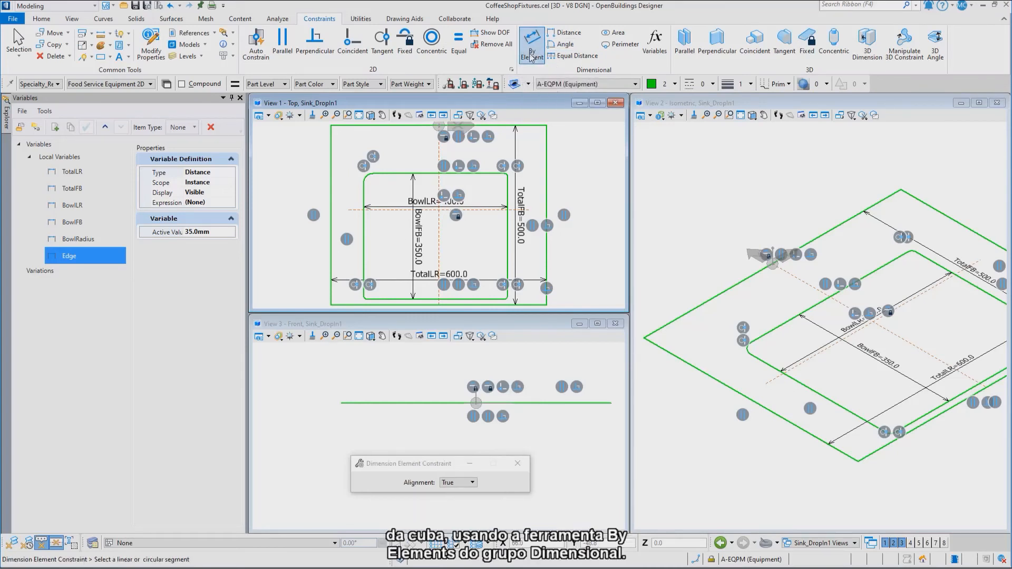
click(369, 179)
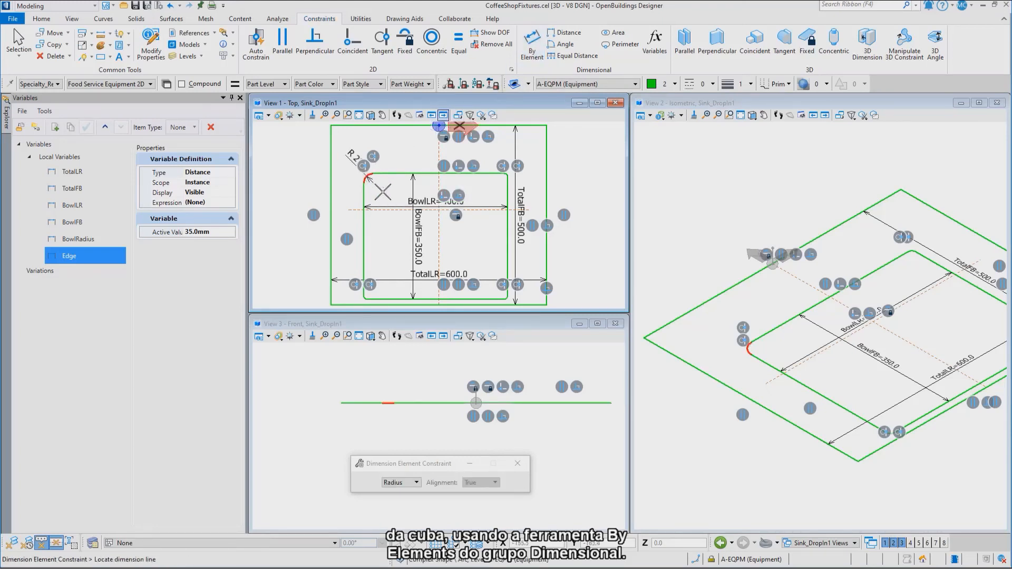
click(383, 192)
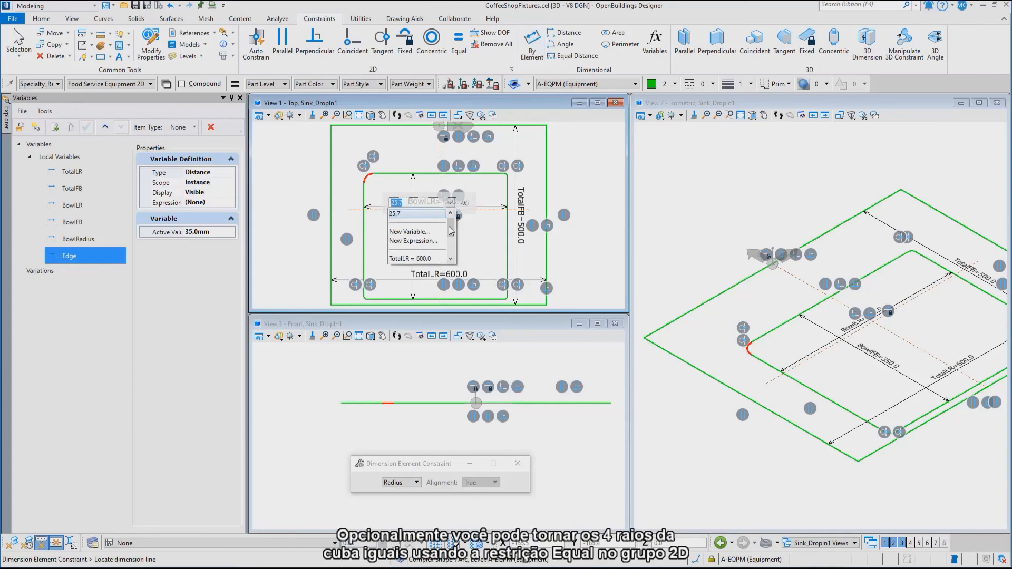
drag(451, 230, 448, 258)
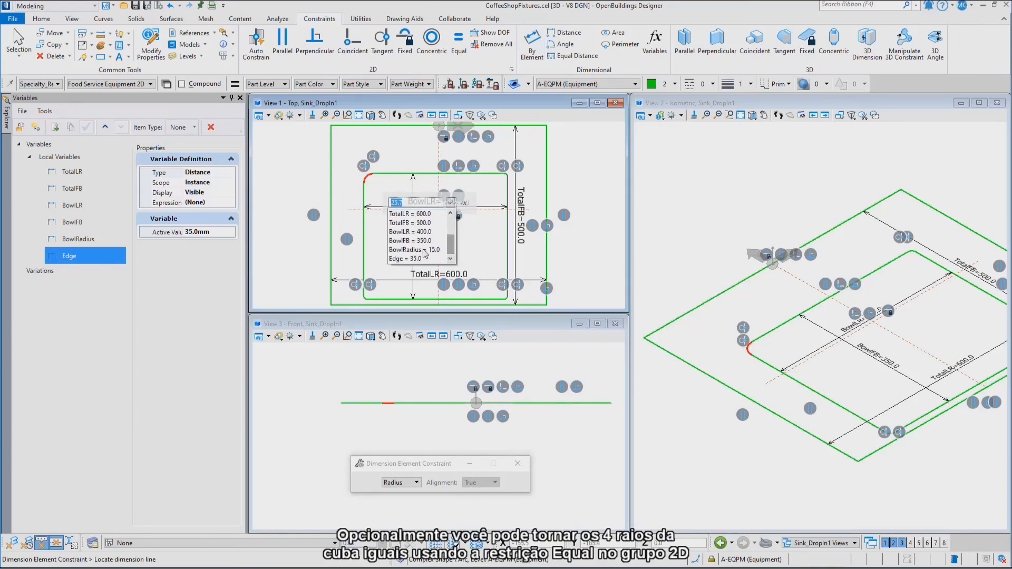
click(423, 250)
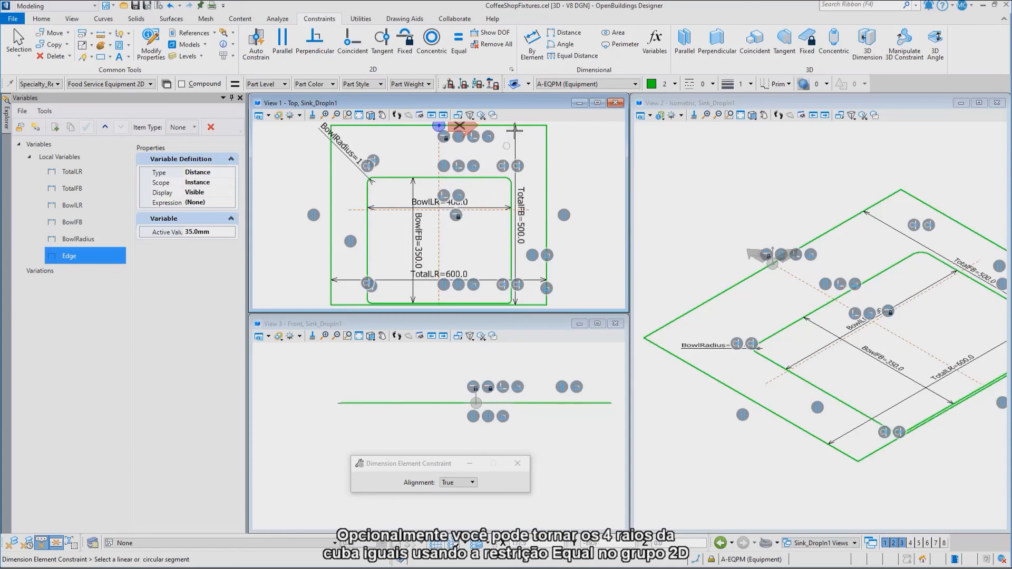
- Add a distance constraint between the front edges of the bowl and the outer rectangle, driven by the Edge variable
click(566, 35)
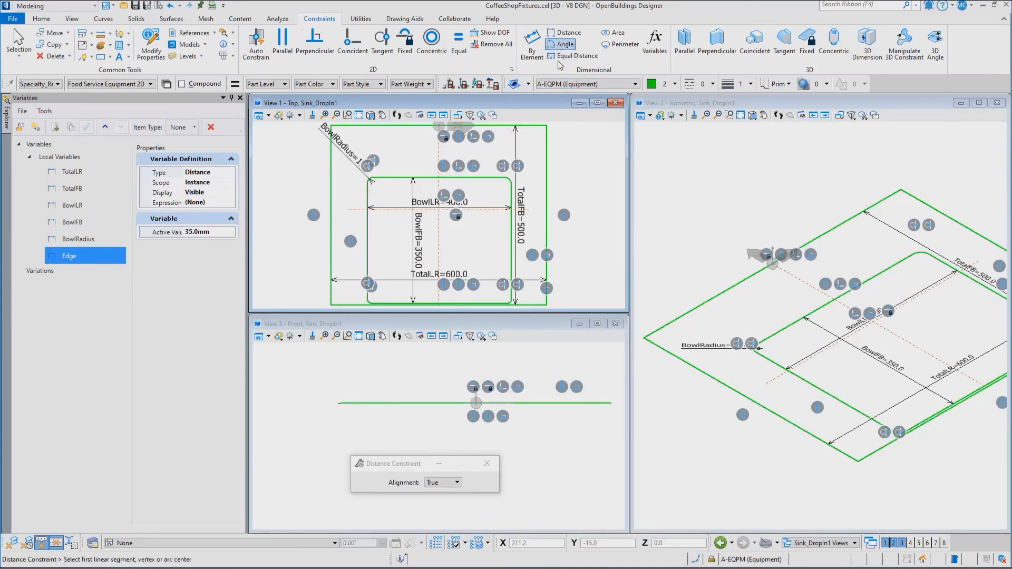
click(477, 303)
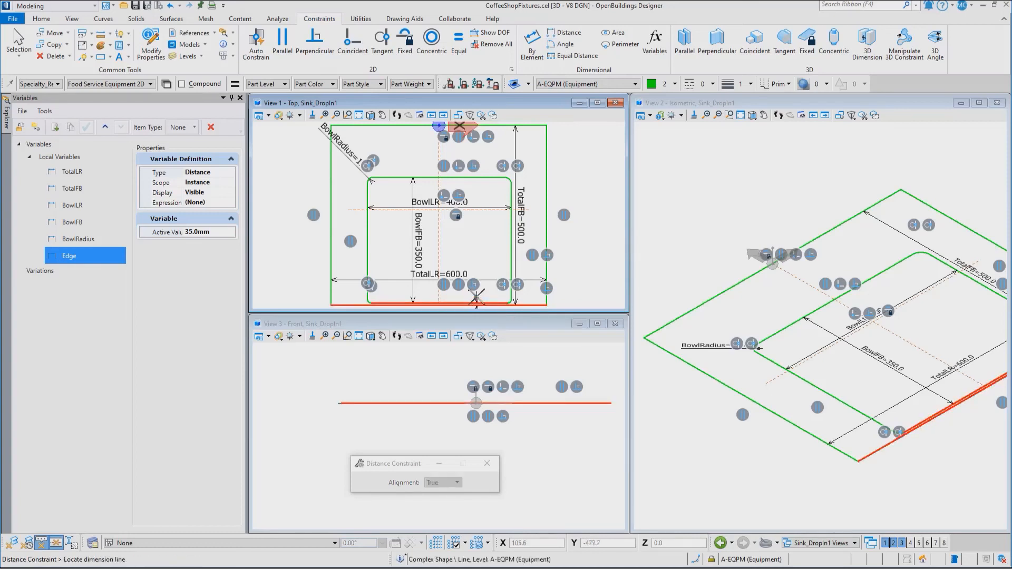
click(491, 289)
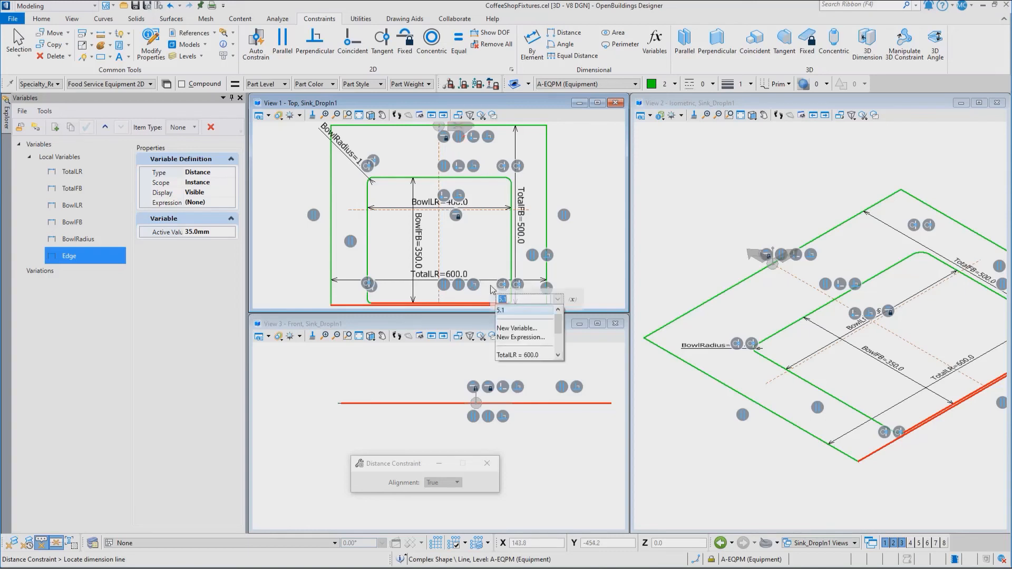
scroll(556, 324, down, 2)
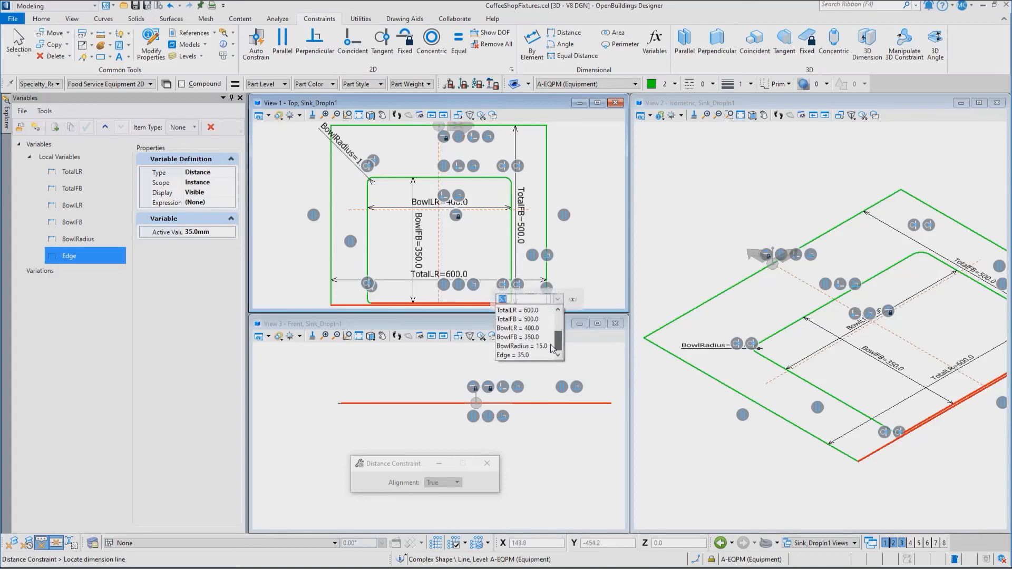
click(548, 355)
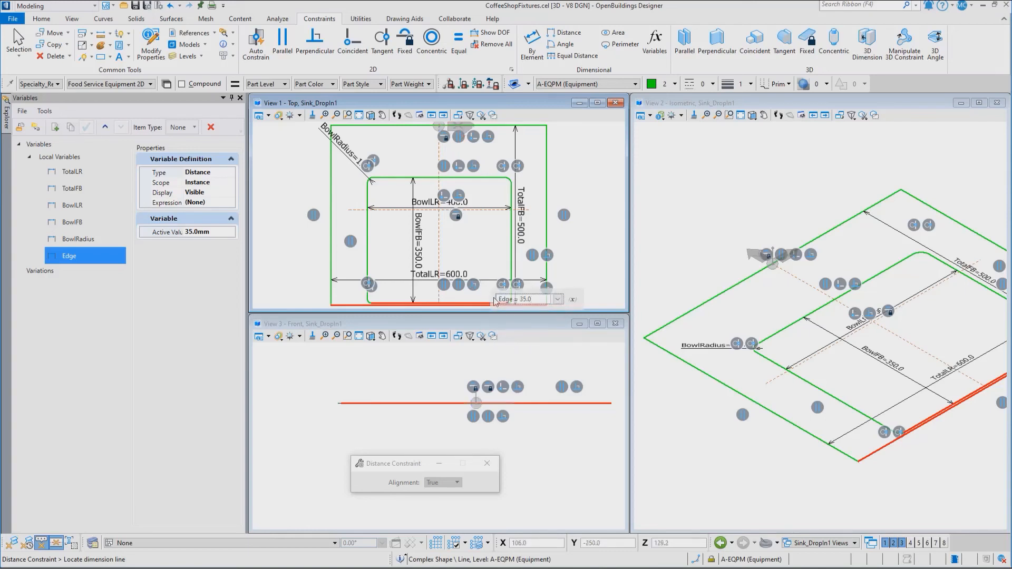
key(Return)
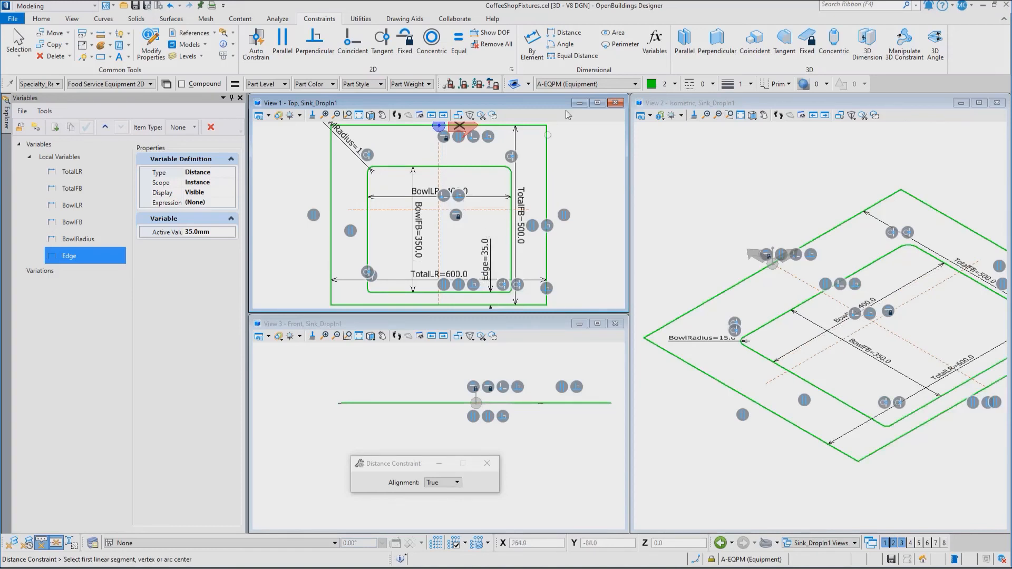
- Constrain the radius of the bowl's back-right corner arc by element, driven by the BowlRadius variable
click(531, 52)
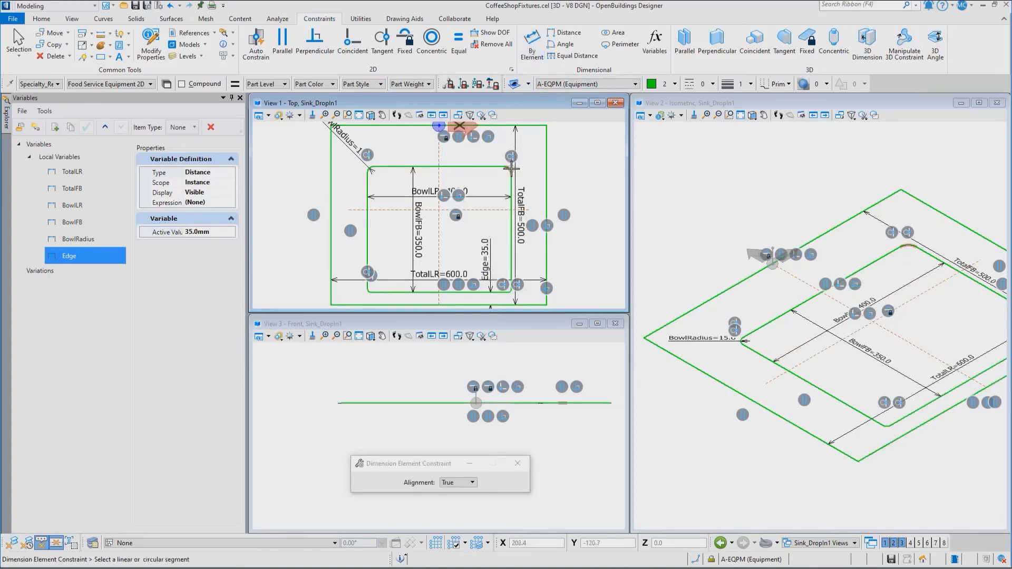
click(497, 180)
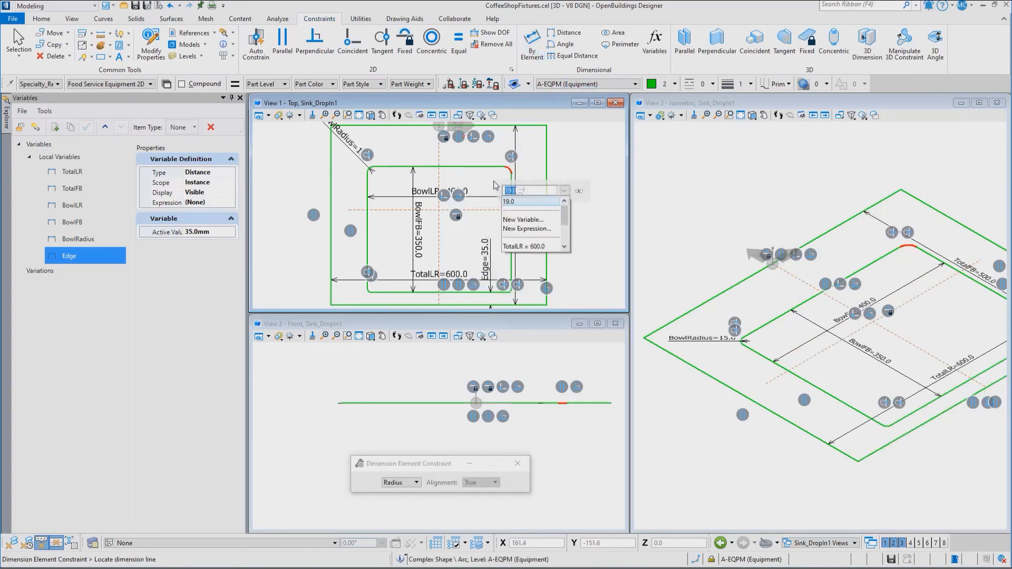
scroll(566, 219, down, 2)
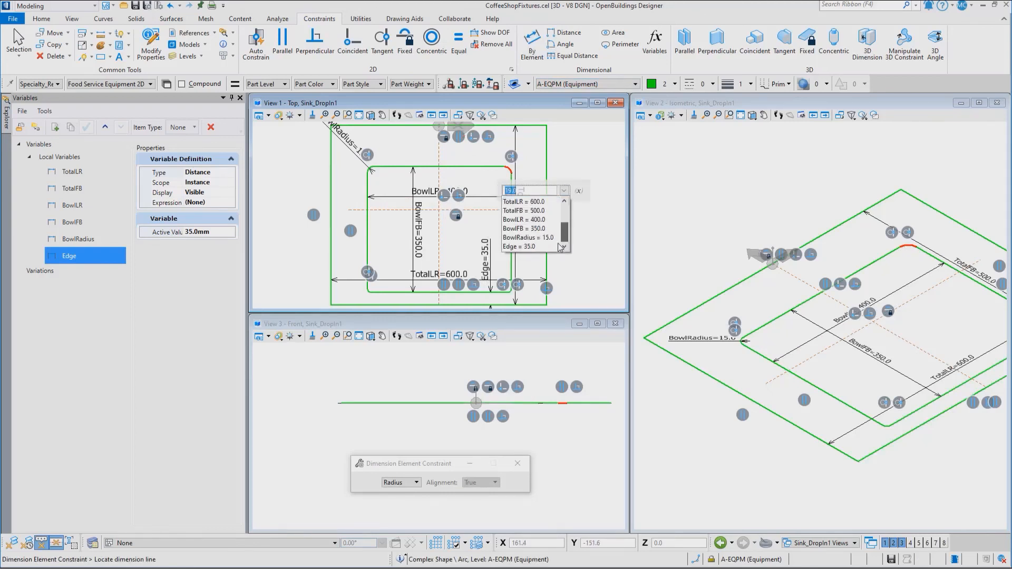
click(546, 238)
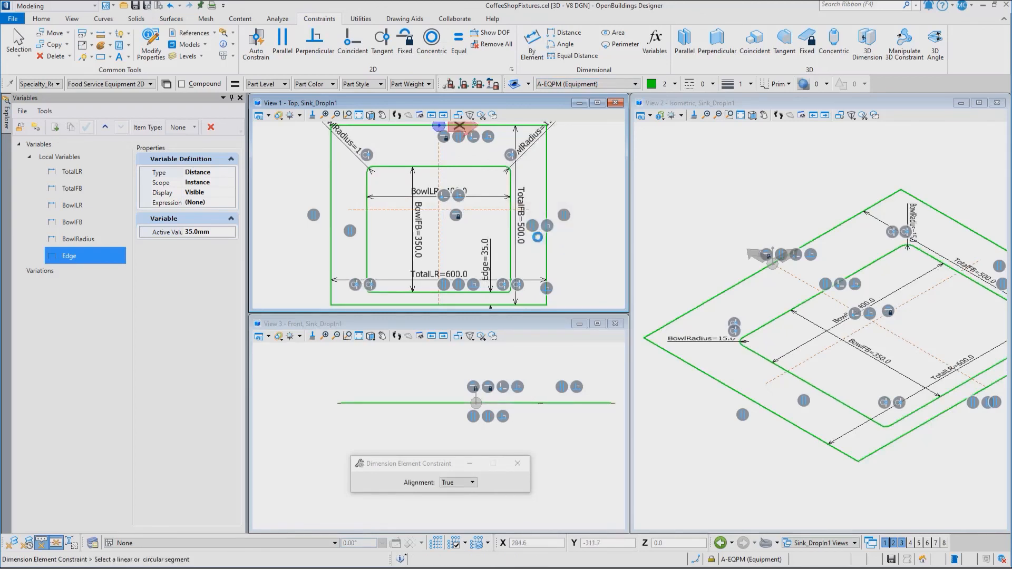
- Constrain the radius of the bowl's front-right corner arc by element, driven by the BowlRadius variable
click(508, 291)
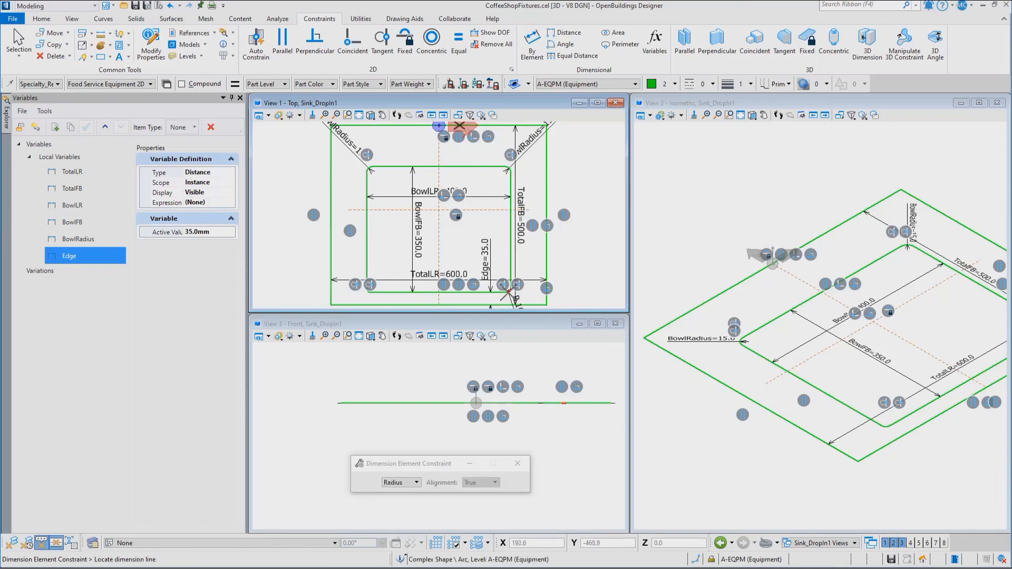
click(498, 260)
drag(564, 297, 565, 320)
click(537, 319)
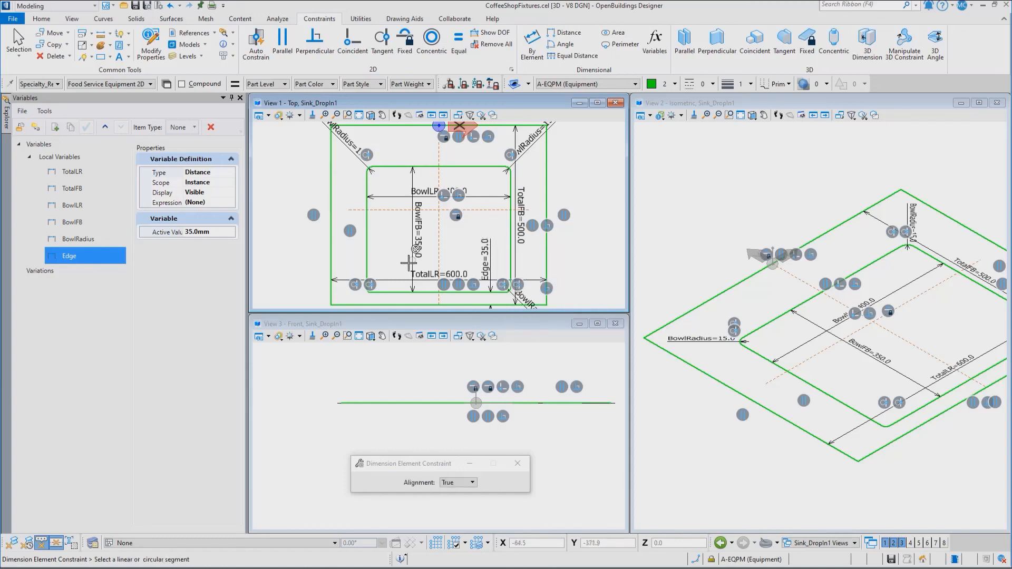
- Constrain the radius of the bowl's front-left corner arc by element, driven by the BowlRadius variable
click(369, 291)
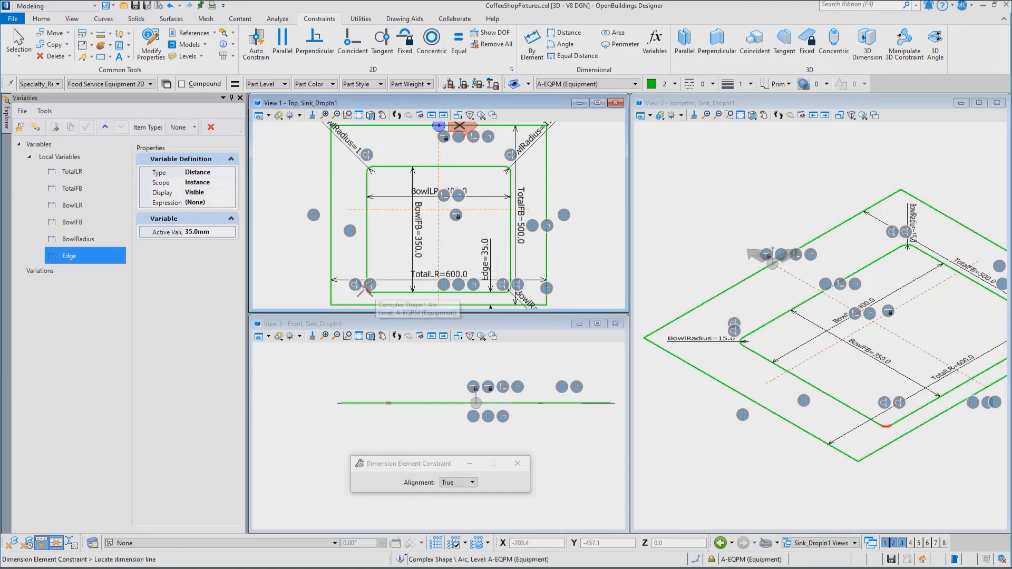
click(378, 267)
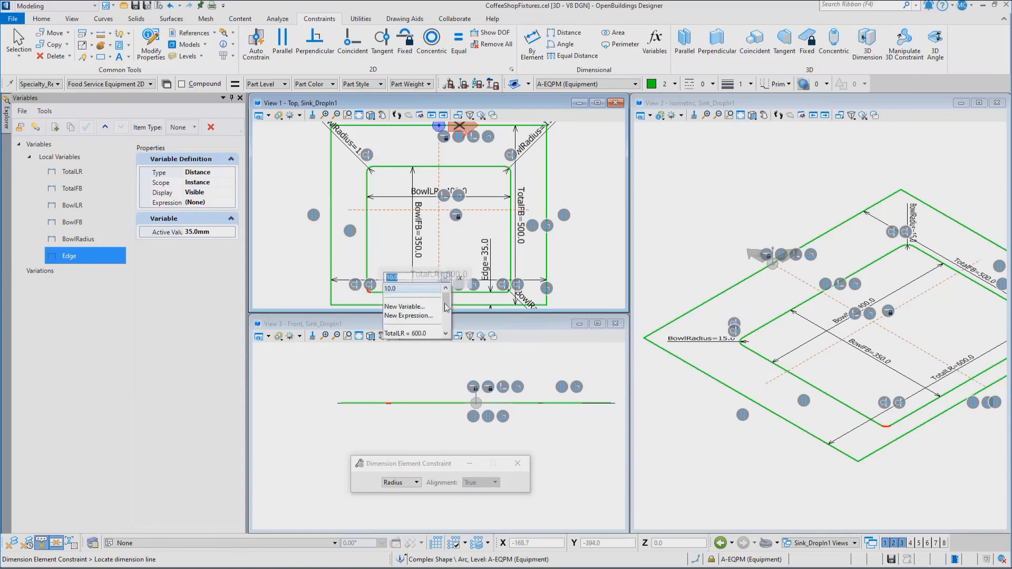
drag(444, 302, 440, 340)
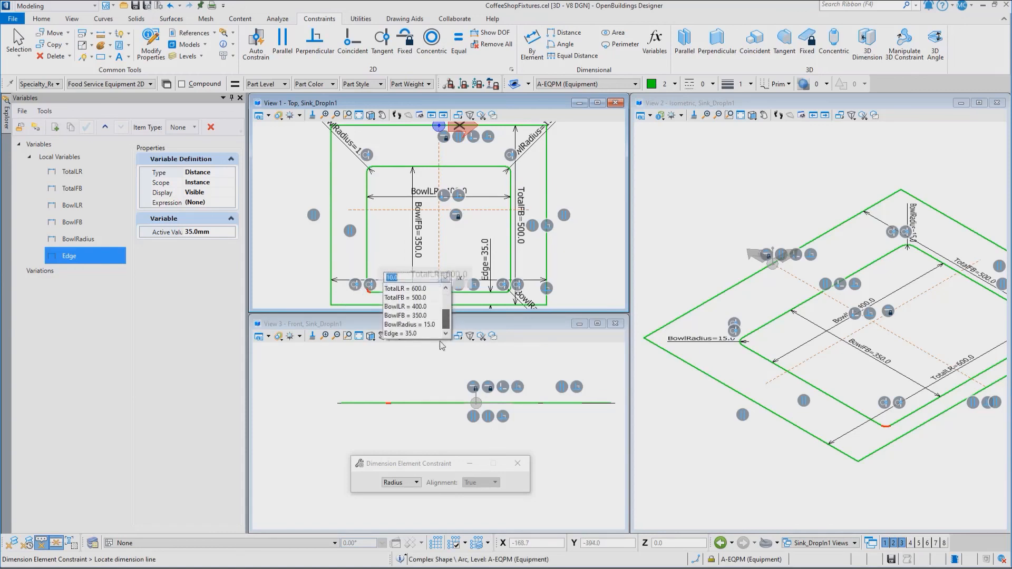
click(416, 325)
click(396, 235)
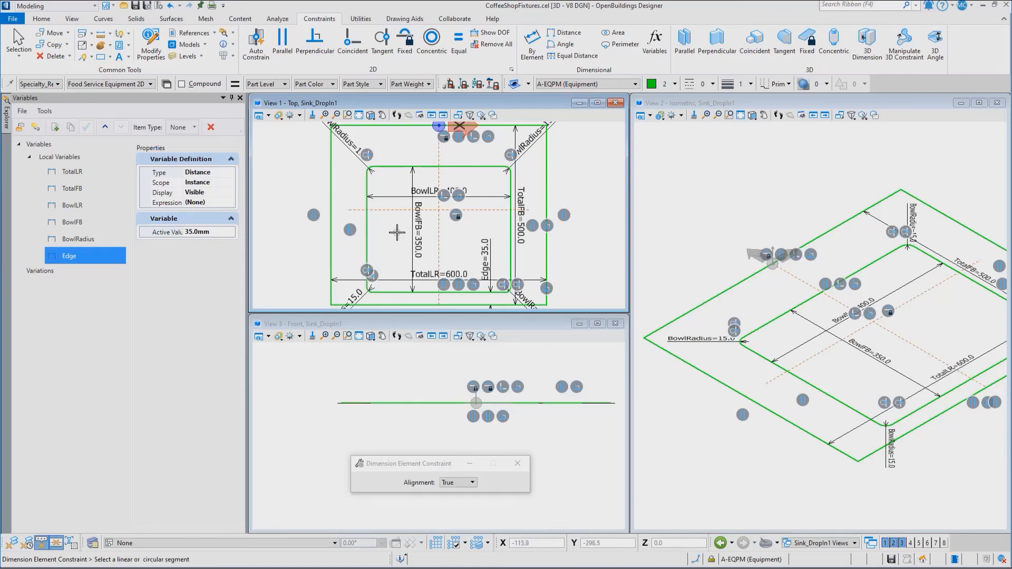
click(742, 118)
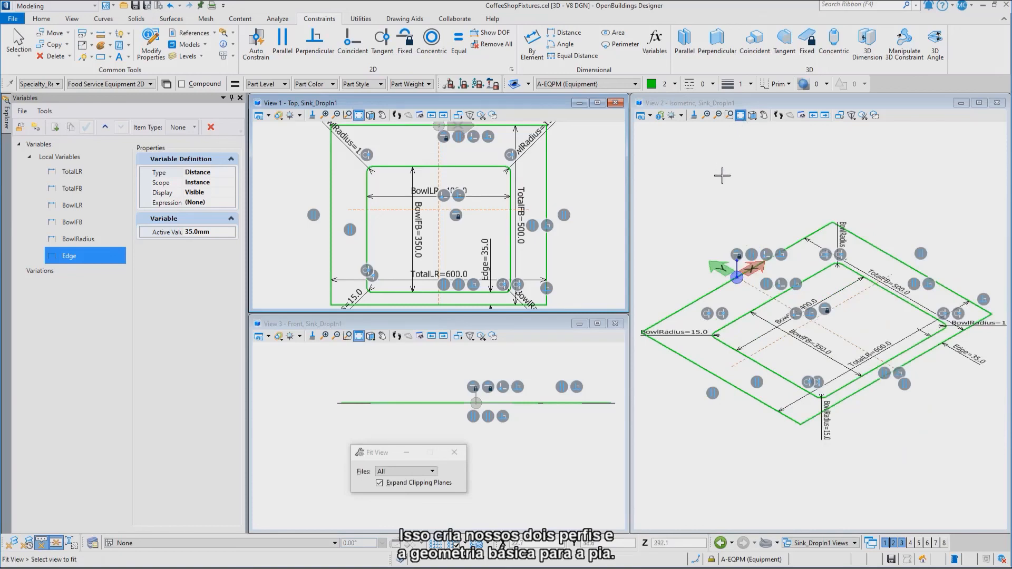